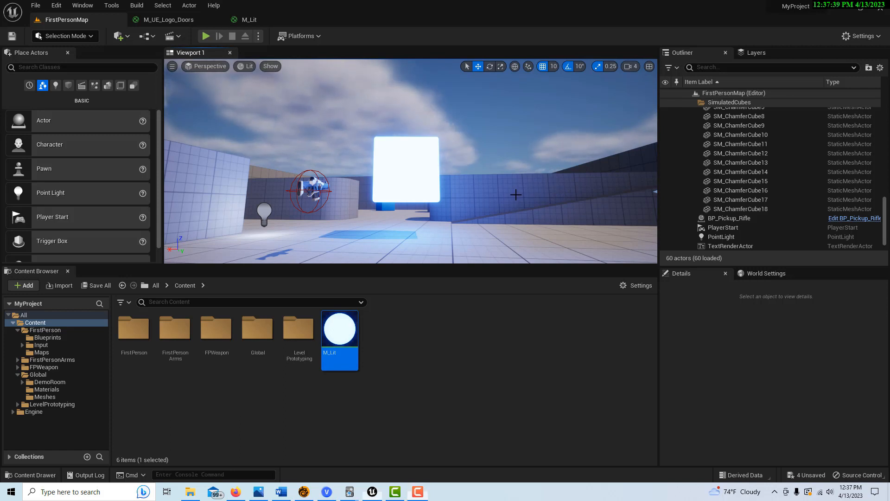
# Step: Select the wall piece SM_Cube8 and fly around the level to look it over
pyautogui.click(516, 195)
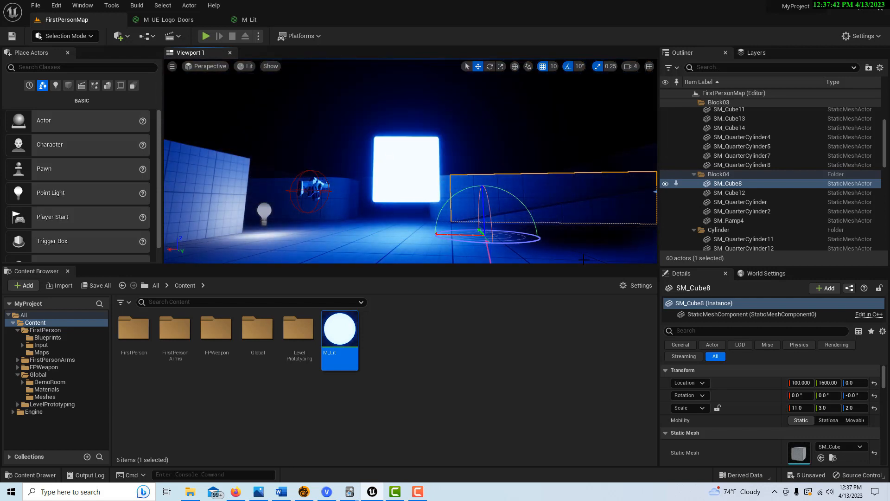
pyautogui.moveTo(550, 179); pyautogui.dragTo(547, 216, button='right')
pyautogui.press('w')
pyautogui.press('s')
pyautogui.scroll(-8, 509, 170)
pyautogui.moveTo(494, 207)
pyautogui.mouseDown(button='right')
pyautogui.moveTo(538, 218)
pyautogui.moveTo(510, 211)
pyautogui.mouseUp(button='right')
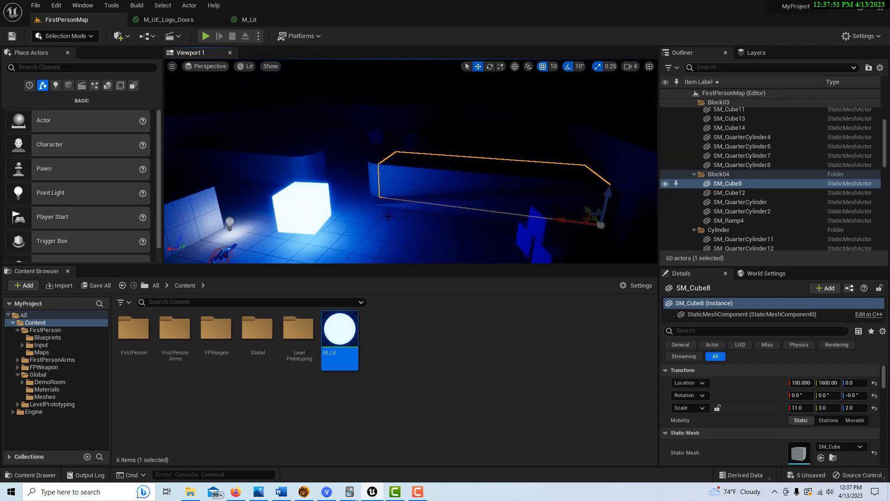
# Step: Inspect the glowing cube SM_ChamferCube8 and the floor SM_Cube, then clear the selection
pyautogui.click(320, 204)
pyautogui.moveTo(320, 204)
pyautogui.mouseDown(button='right')
pyautogui.moveTo(320, 231)
pyautogui.moveTo(319, 209)
pyautogui.mouseUp(button='right')
pyautogui.scroll(-4, 319, 209)
pyautogui.scroll(6, 401, 204)
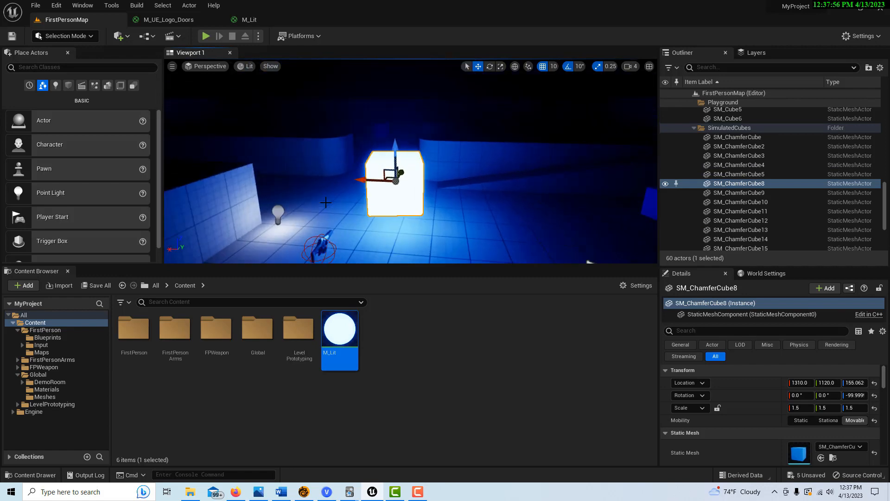
pyautogui.scroll(4, 453, 209)
pyautogui.moveTo(453, 209); pyautogui.dragTo(423, 245, button='right')
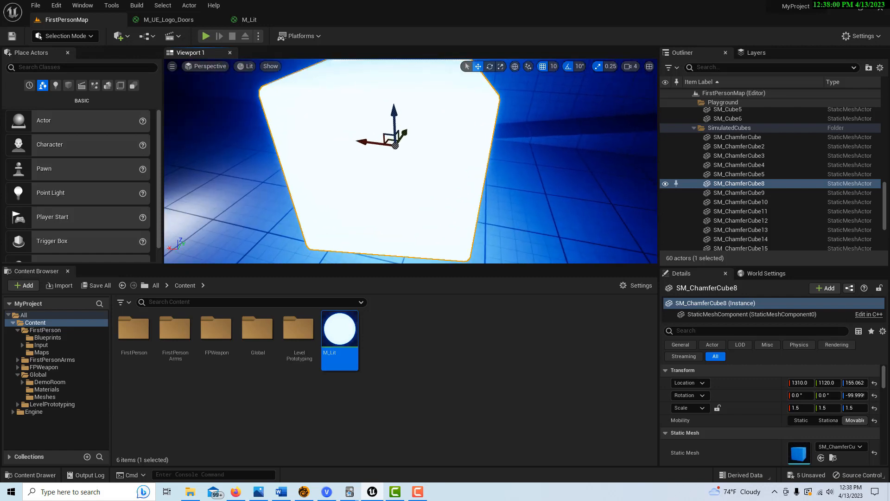
pyautogui.scroll(-6, 423, 209)
pyautogui.moveTo(423, 209); pyautogui.dragTo(450, 180, button='right')
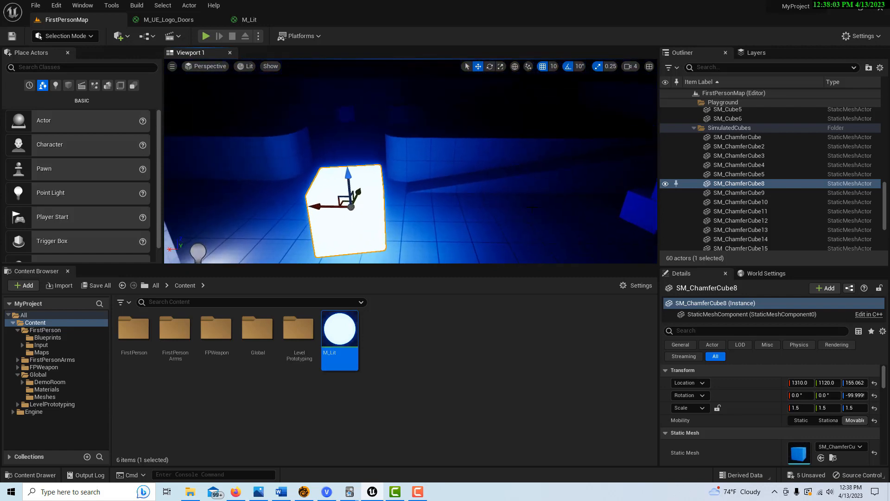
pyautogui.click(532, 207)
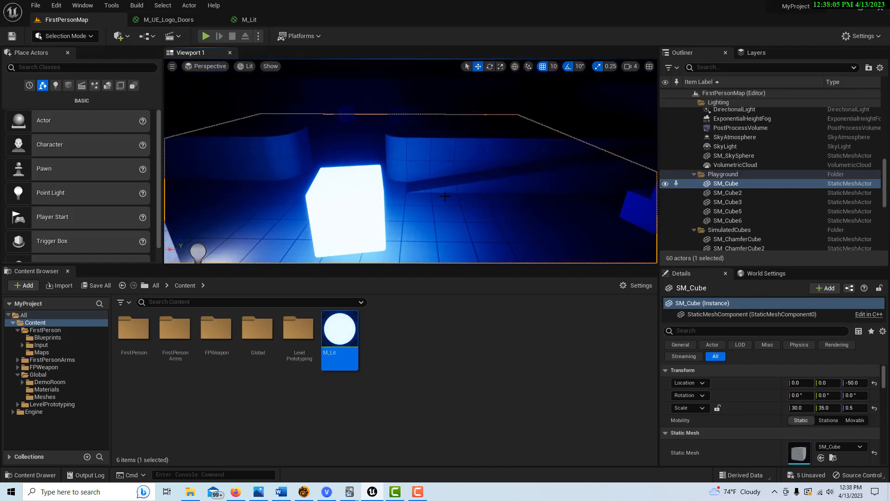
pyautogui.moveTo(420, 220)
pyautogui.mouseDown(button='right')
pyautogui.moveTo(413, 246)
pyautogui.moveTo(424, 223)
pyautogui.mouseUp(button='right')
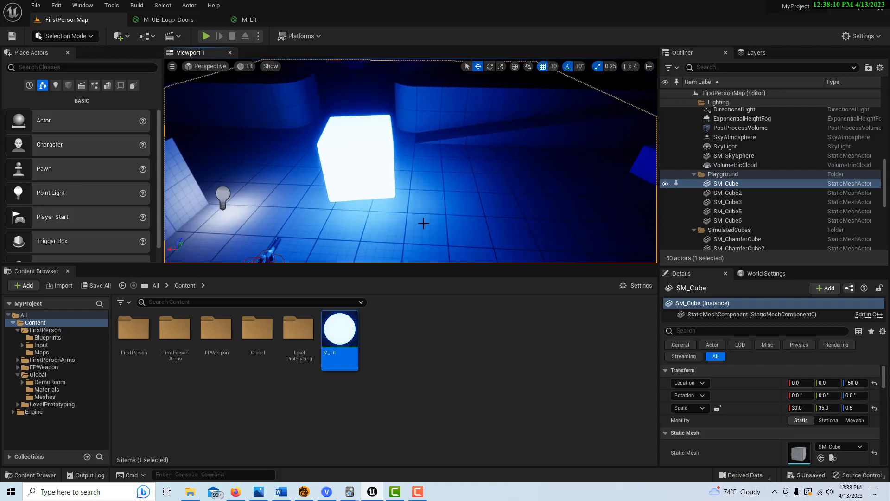
pyautogui.press('Escape')
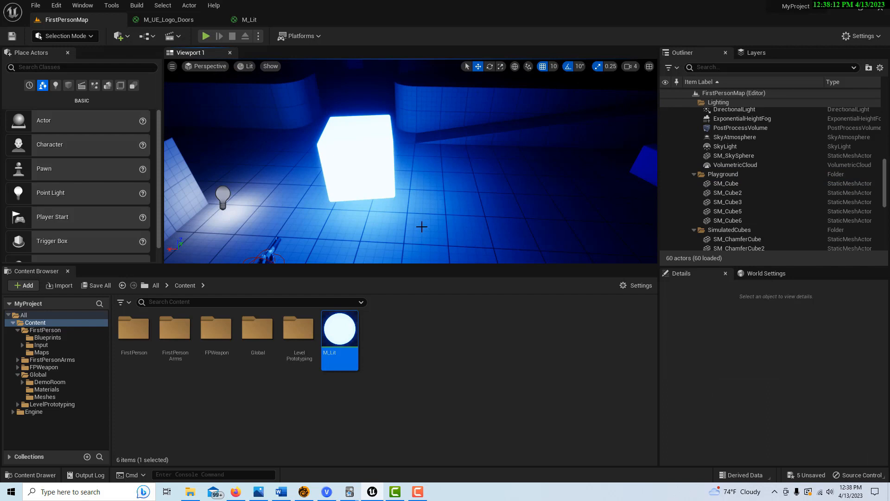
# Step: Force-delete the M_Lit material asset from the Content Browser
pyautogui.moveTo(357, 321)
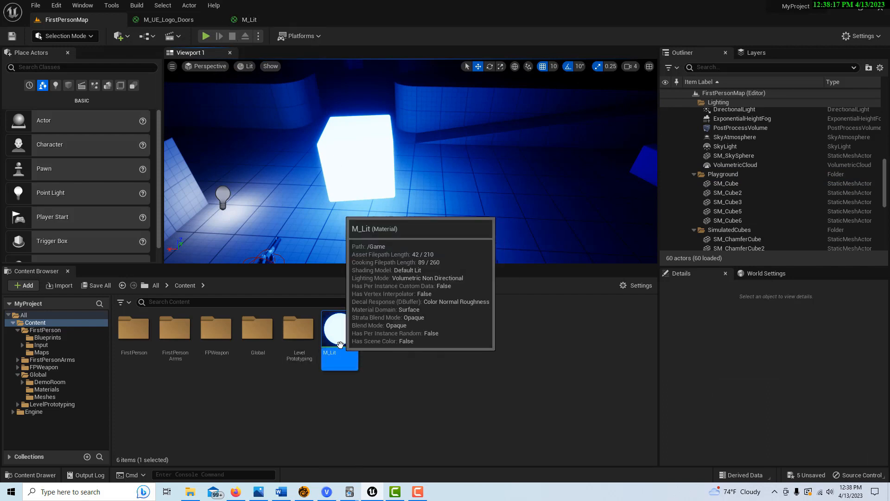
pyautogui.moveTo(340, 328); pyautogui.dragTo(372, 358)
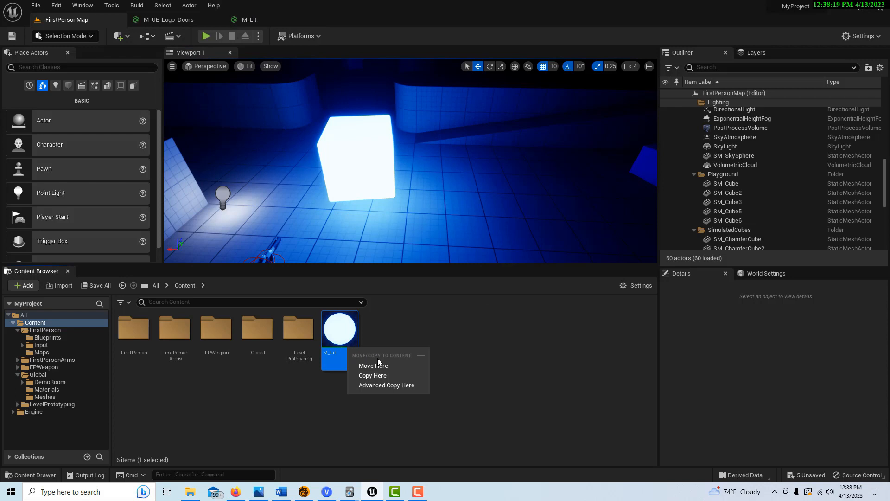
pyautogui.click(351, 330)
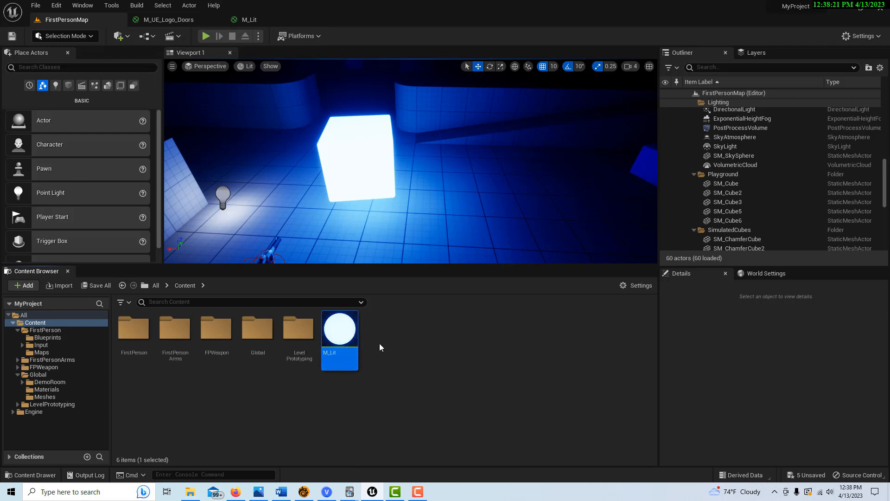
pyautogui.press('Delete')
pyautogui.click(426, 395)
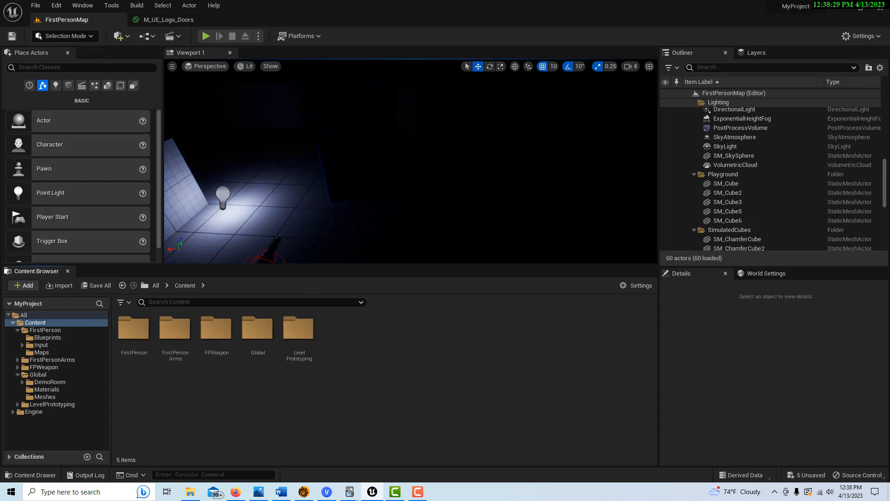
# Step: Rotate the sun with Ctrl+L so the level is brightly lit again
pyautogui.click(288, 199)
pyautogui.hotkey('ctrl', 'l')
pyautogui.click(451, 99)
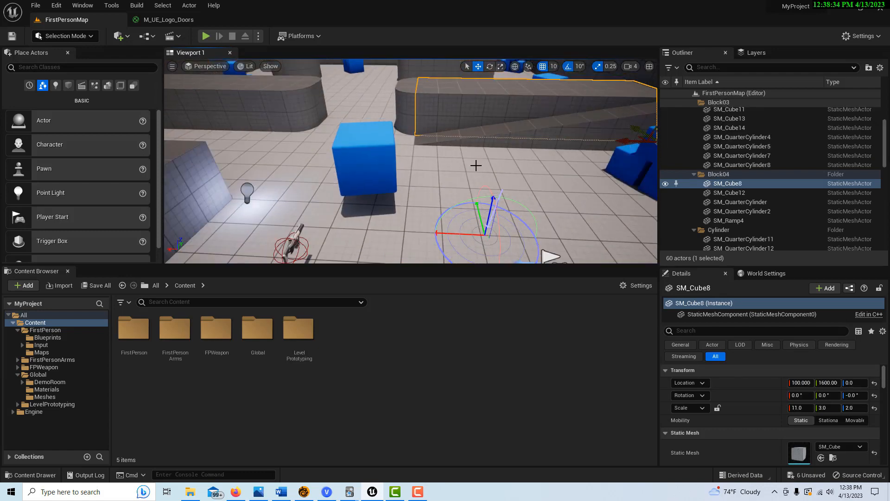
pyautogui.scroll(-4, 480, 158)
pyautogui.scroll(2, 483, 151)
pyautogui.moveTo(483, 151); pyautogui.dragTo(503, 109, button='right')
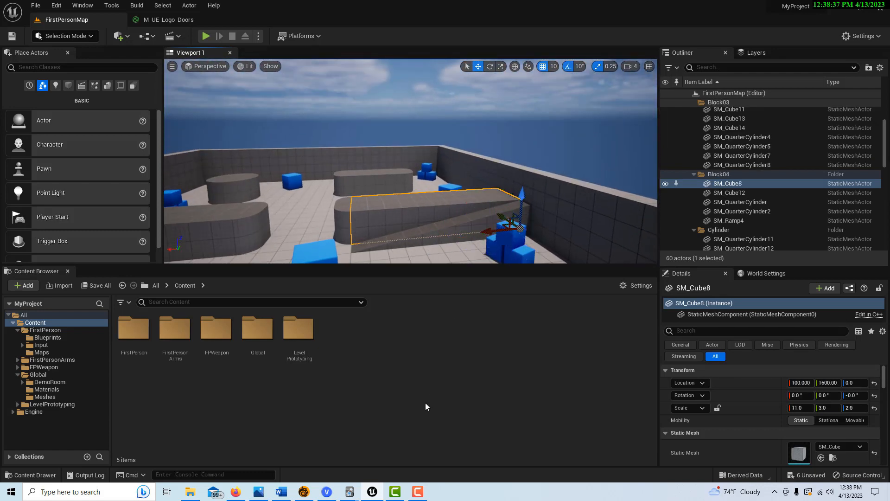
# Step: Create a new material asset named M_Lit in the Content Browser
pyautogui.rightClick(394, 349)
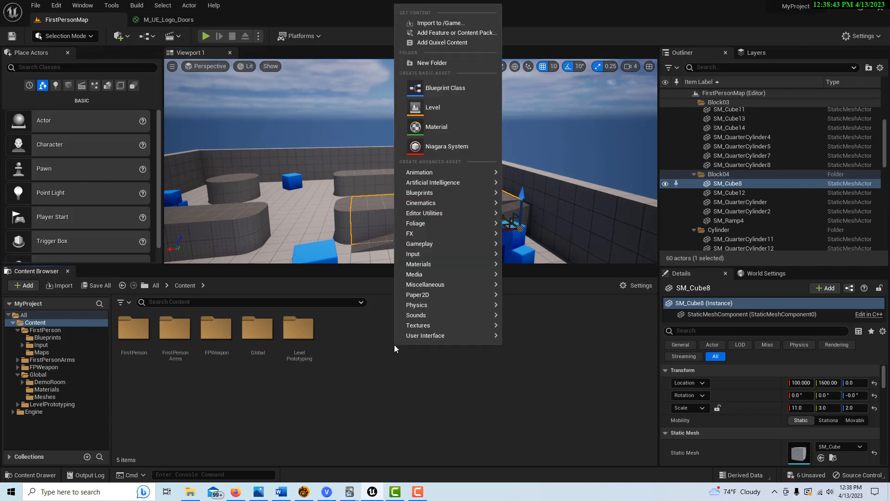
pyautogui.click(429, 127)
pyautogui.write('M_Lit')
pyautogui.press('Return')
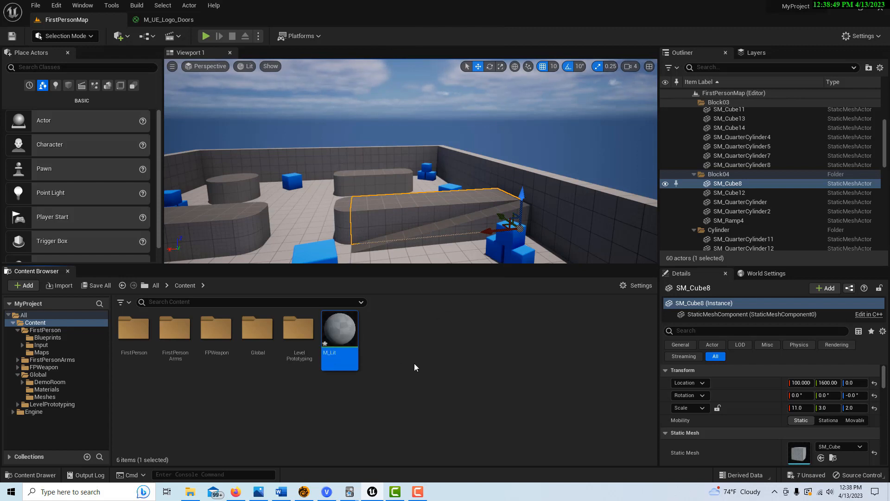
# Step: Open M_Lit, move its output node right, and add a Constant3Vector node
pyautogui.doubleClick(346, 334)
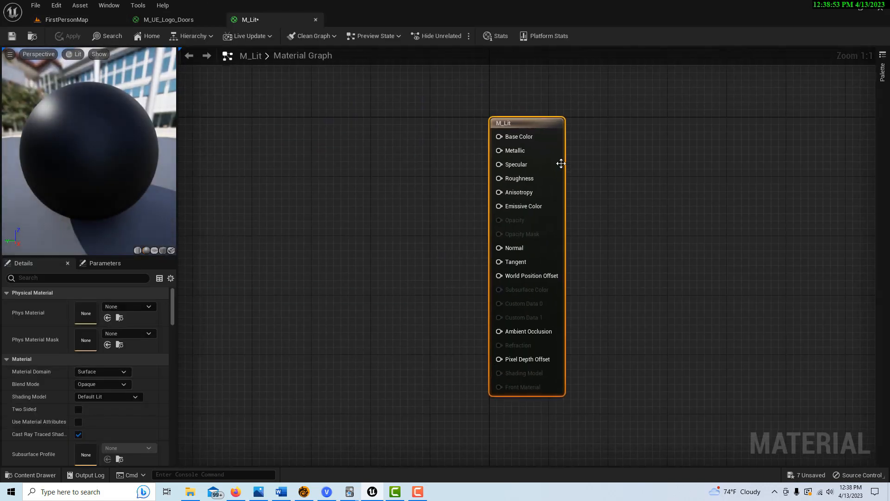
pyautogui.moveTo(539, 117); pyautogui.dragTo(703, 126)
pyautogui.moveTo(384, 180); pyautogui.dragTo(447, 229, button='right')
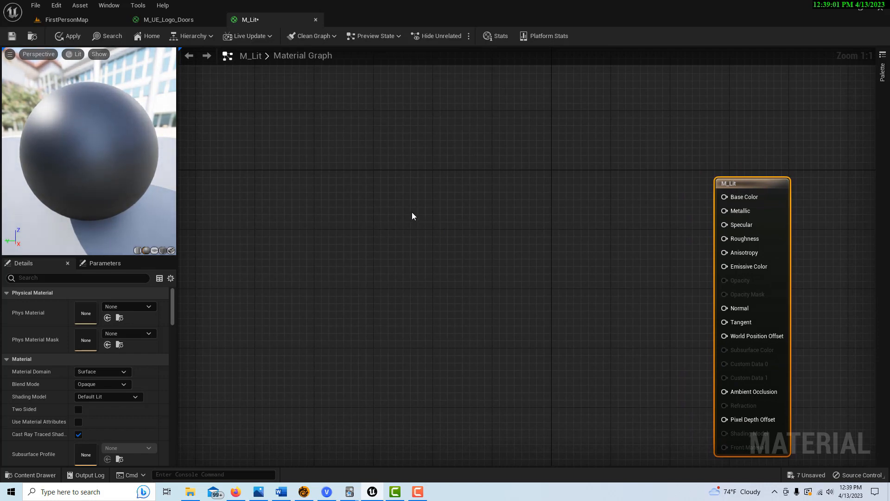
pyautogui.click(467, 202)
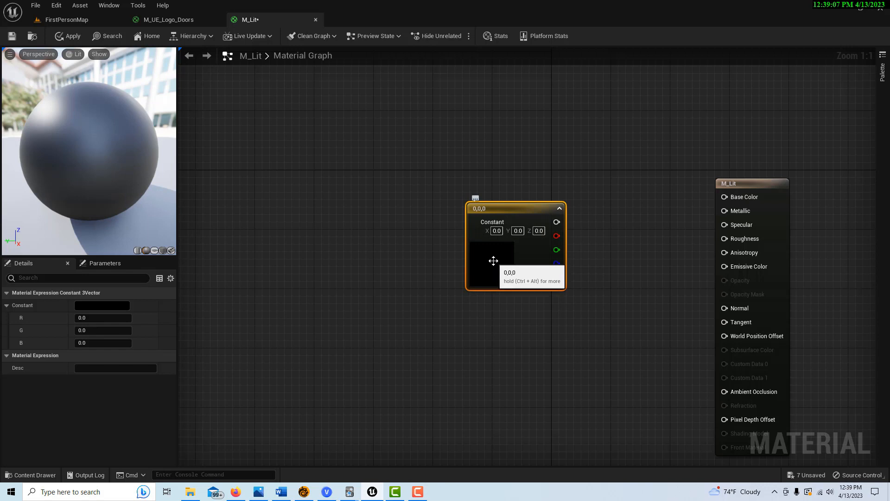
# Step: Convert the Constant3Vector into a parameter named Base and open its colour picker
pyautogui.rightClick(516, 210)
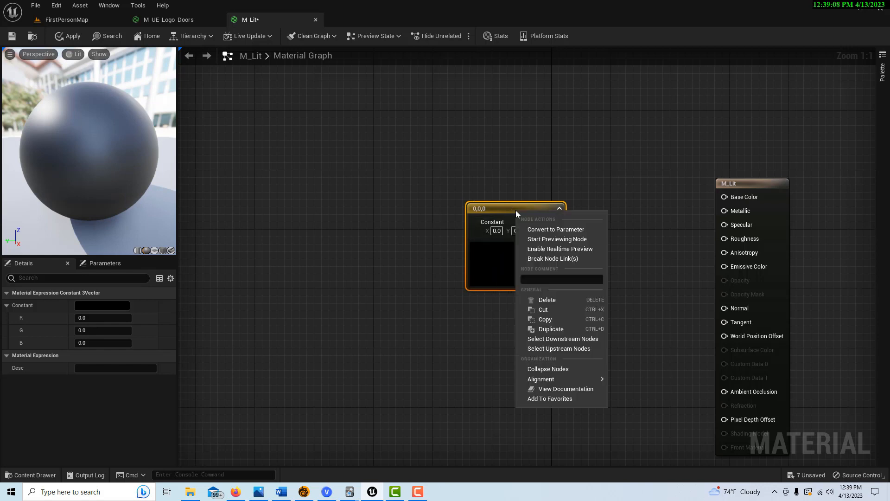
pyautogui.click(545, 230)
pyautogui.click(106, 305)
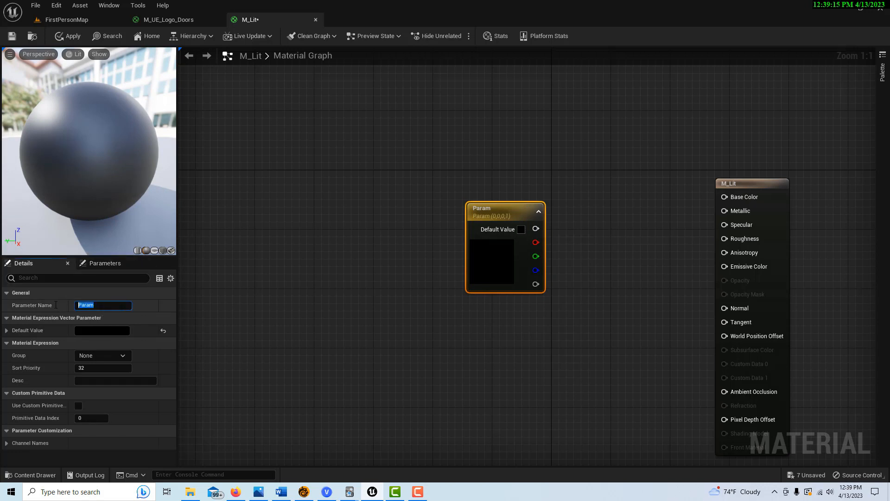
pyautogui.press('Return')
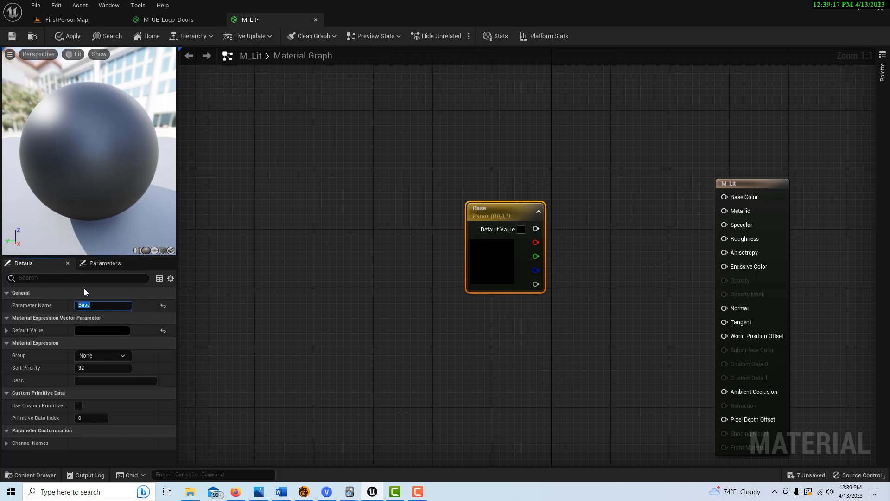
pyautogui.doubleClick(483, 267)
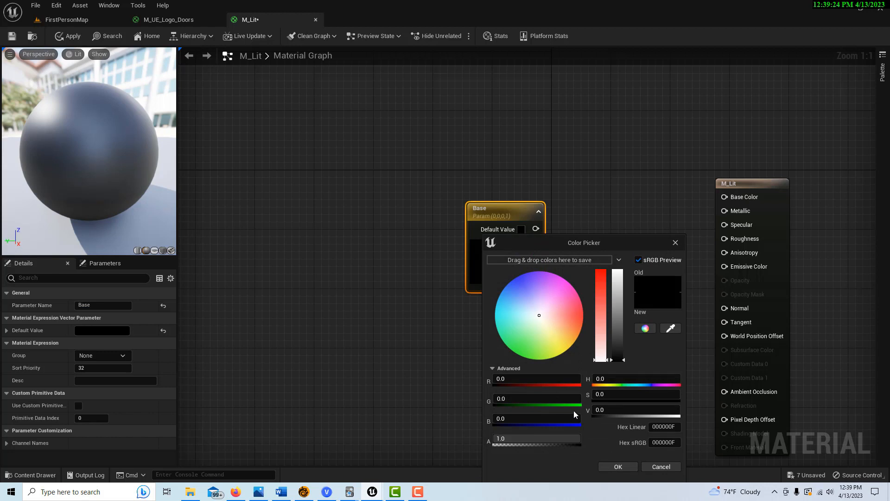
# Step: Enter R 0.0042, G 0.0148, B 0.1016 in Base's colour picker and accept it
pyautogui.click(520, 379)
pyautogui.write('.0042')
pyautogui.press('Return')
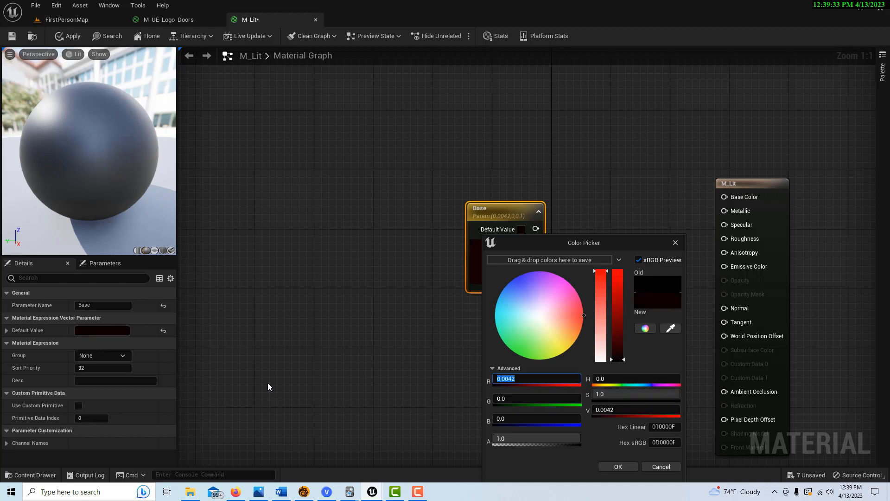
pyautogui.click(509, 399)
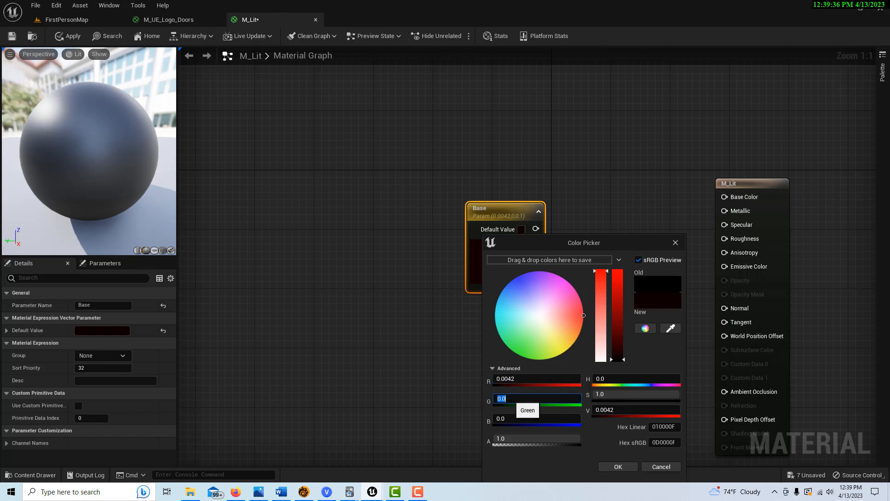
pyautogui.write('.')
pyautogui.press('Return')
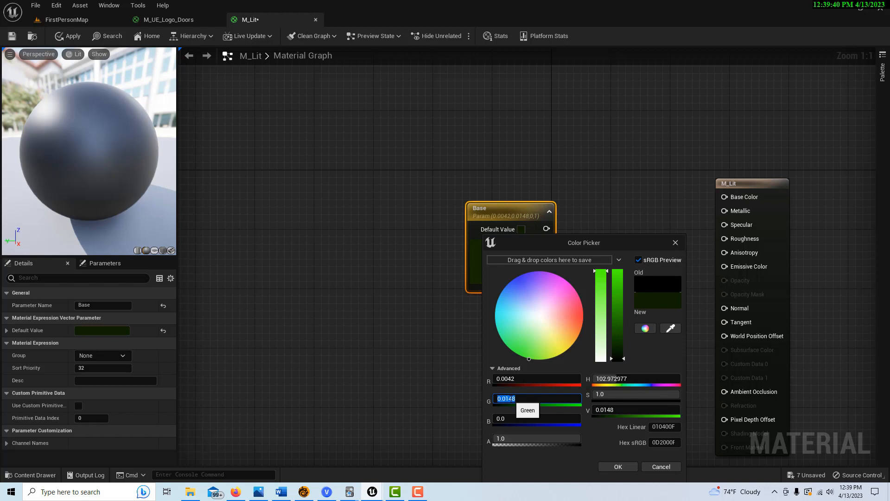
pyautogui.click(504, 419)
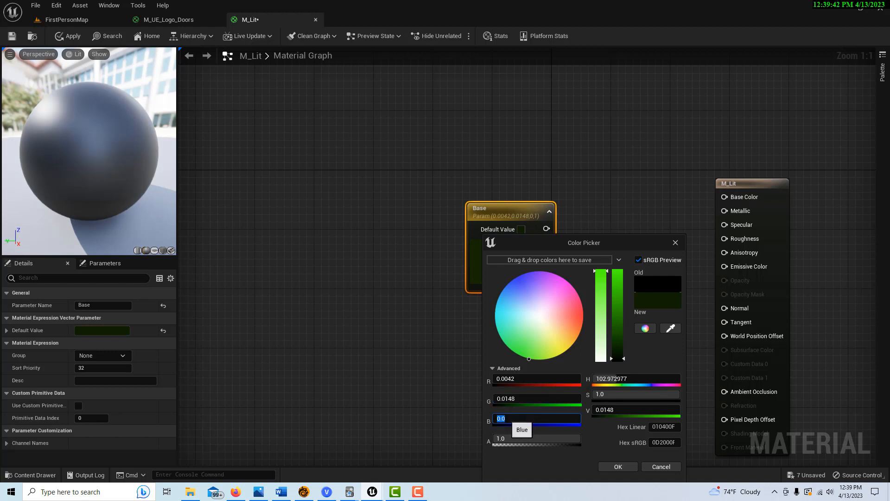
pyautogui.write('.1016')
pyautogui.press('Return')
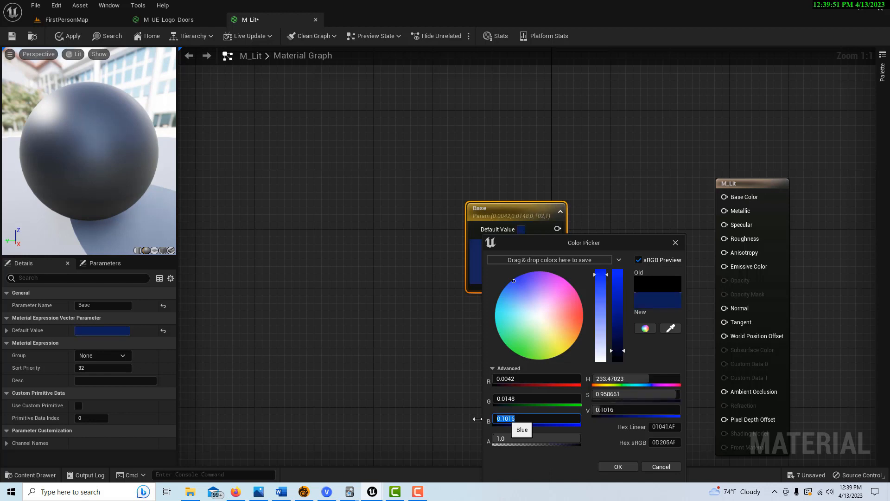
pyautogui.click(627, 466)
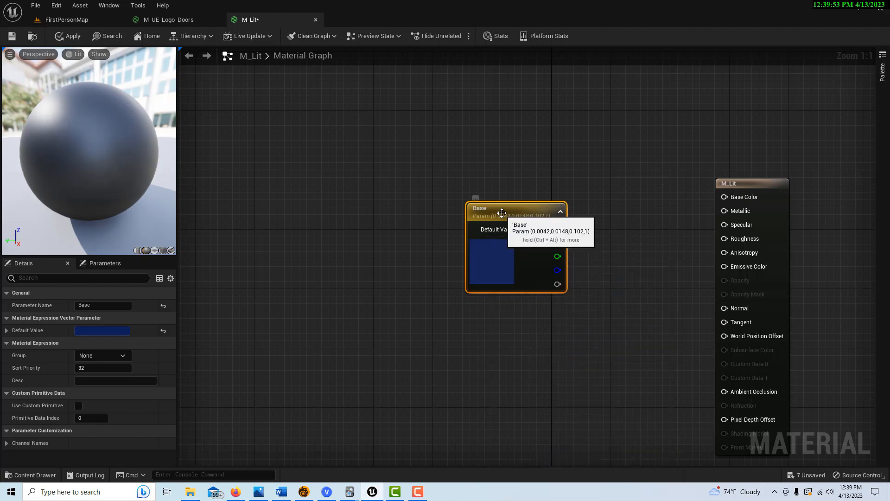
# Step: Move Base up and add a Constant3Vector below it, converted to a parameter named EmissiveColor
pyautogui.moveTo(502, 210); pyautogui.dragTo(491, 166)
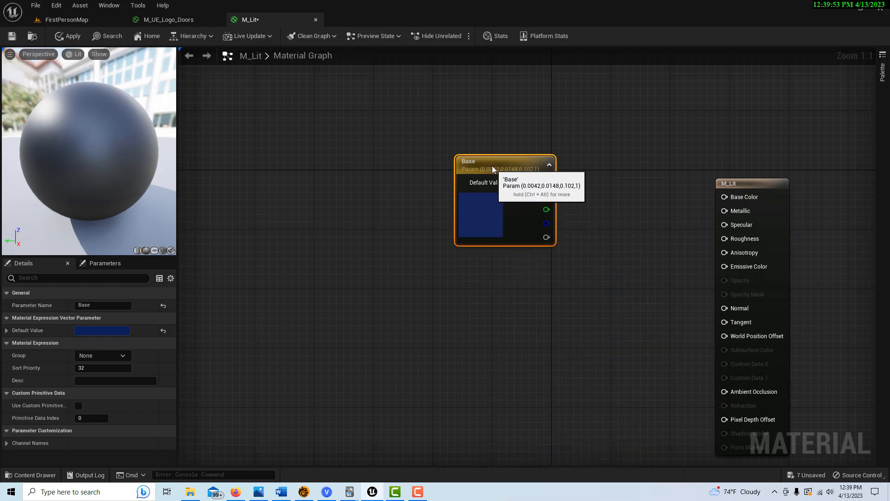
pyautogui.click(484, 318)
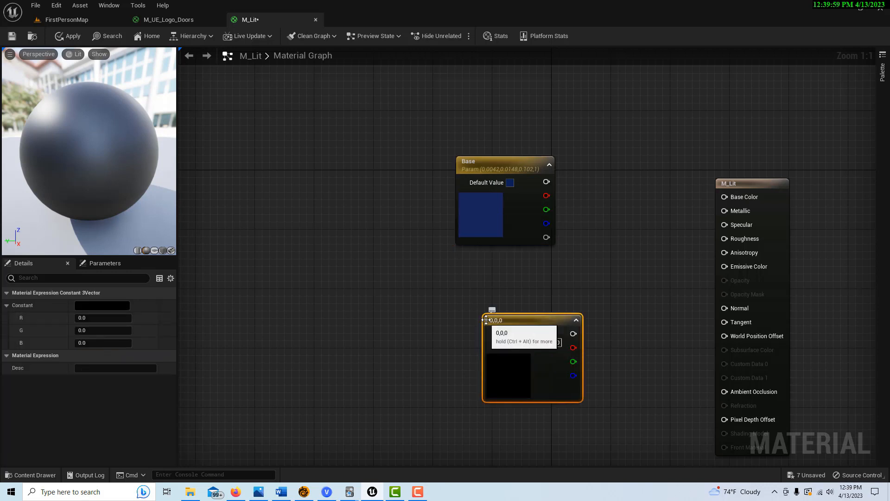
pyautogui.rightClick(510, 323)
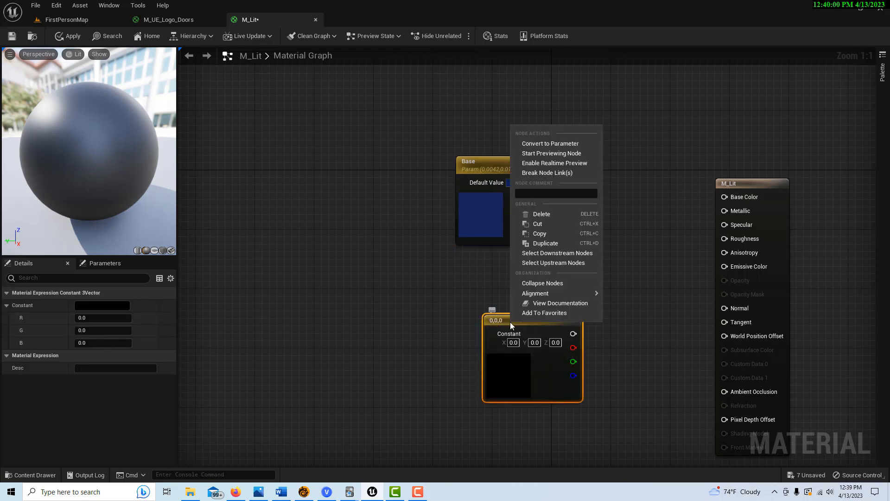
pyautogui.click(550, 145)
pyautogui.click(100, 305)
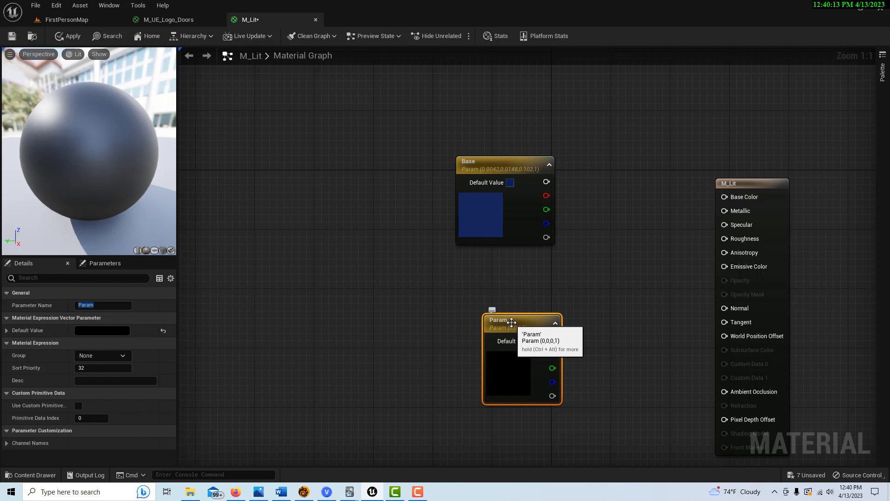
pyautogui.moveTo(110, 306); pyautogui.dragTo(6, 310)
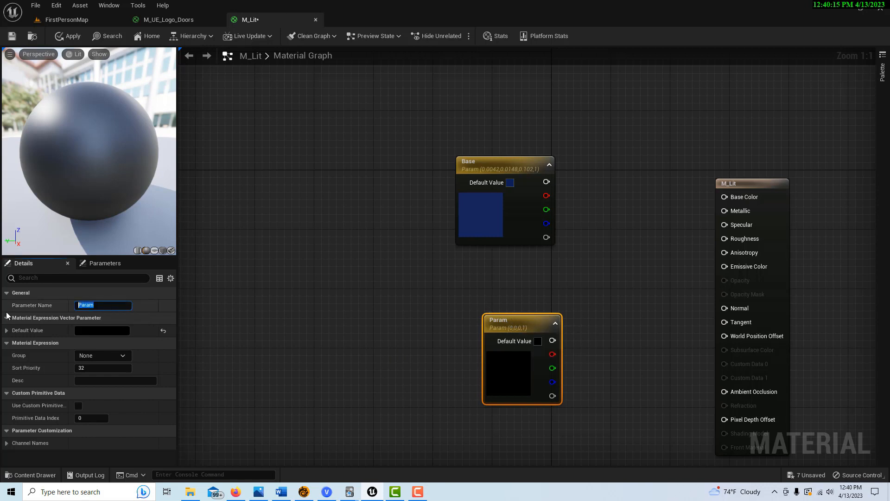
pyautogui.write('CmissiveC')
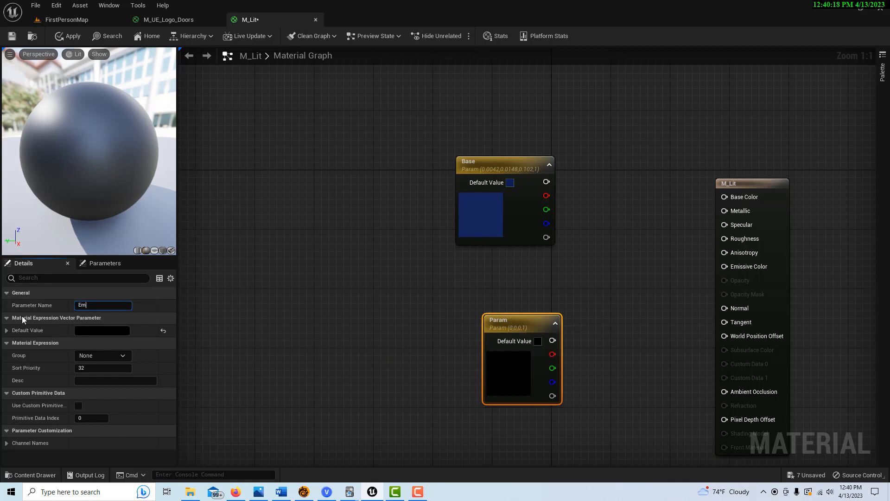
pyautogui.write('olor')
pyautogui.press('Return')
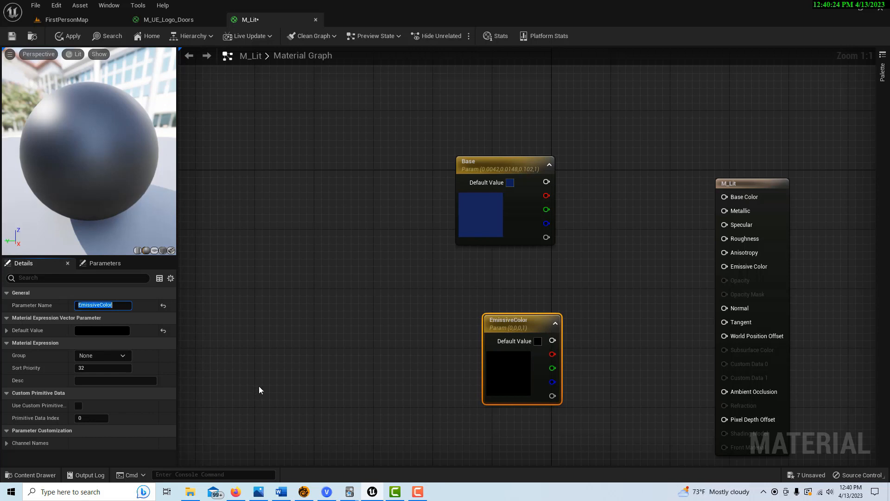
# Step: Set EmissiveColor's colour to R 0.6368, G 4.19, B 25 and confirm
pyautogui.doubleClick(501, 377)
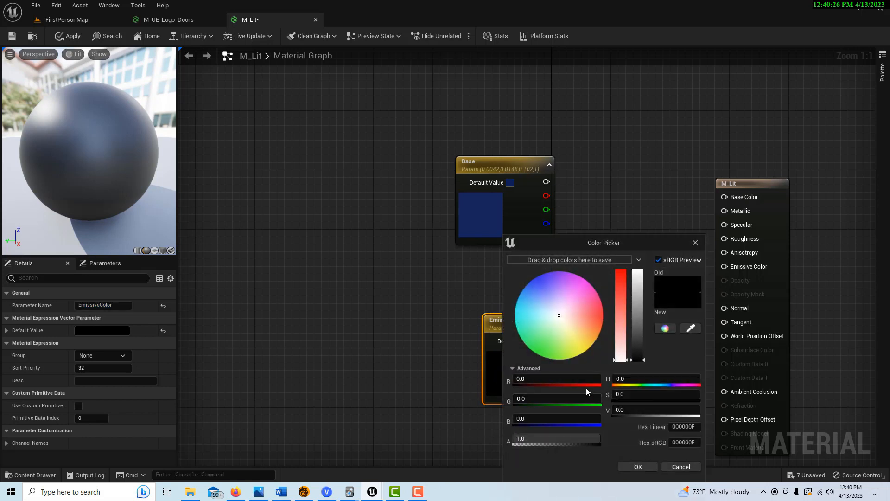
pyautogui.click(544, 379)
pyautogui.write('.6368')
pyautogui.press('Return')
pyautogui.click(546, 399)
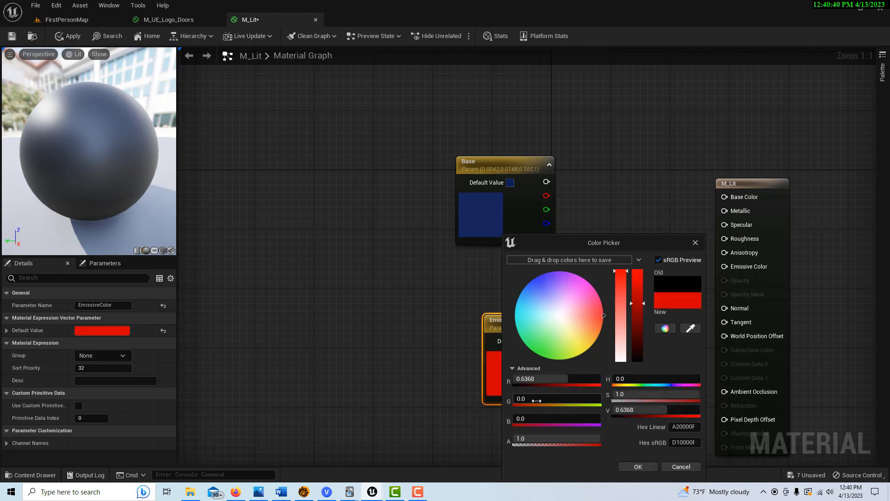
pyautogui.write('4.19')
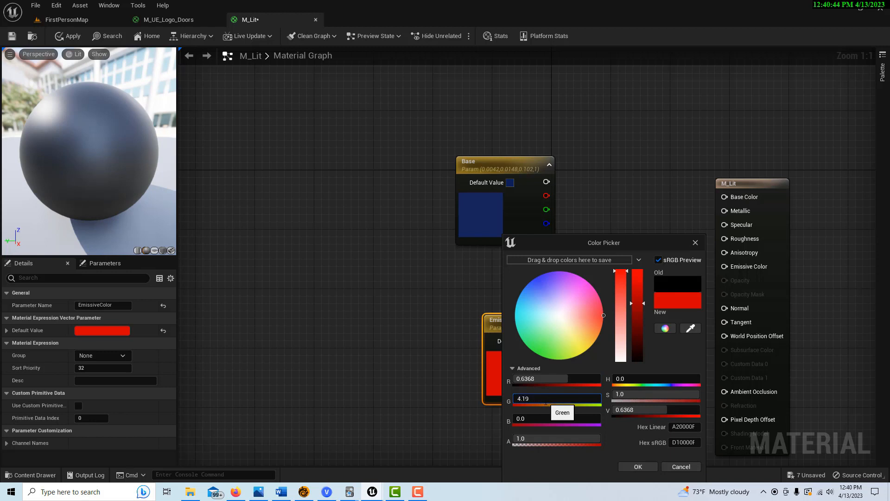
pyautogui.press('Return')
pyautogui.click(534, 419)
pyautogui.write('25')
pyautogui.press('Return')
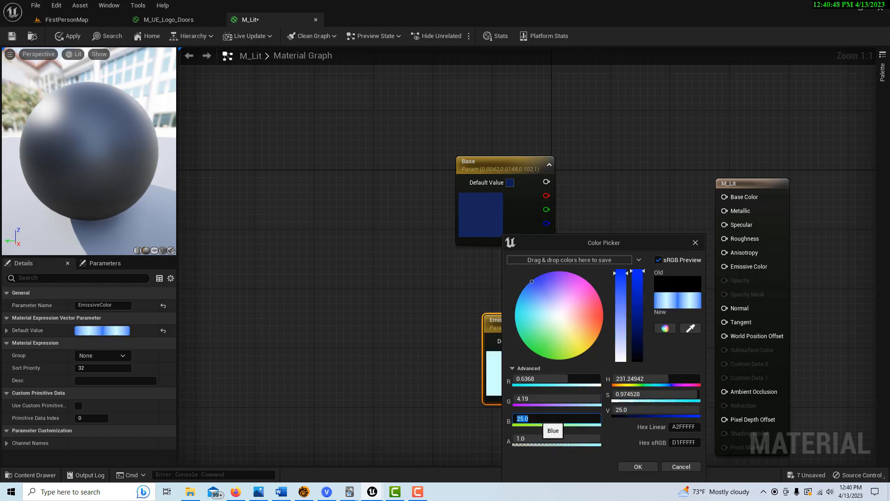
pyautogui.click(639, 467)
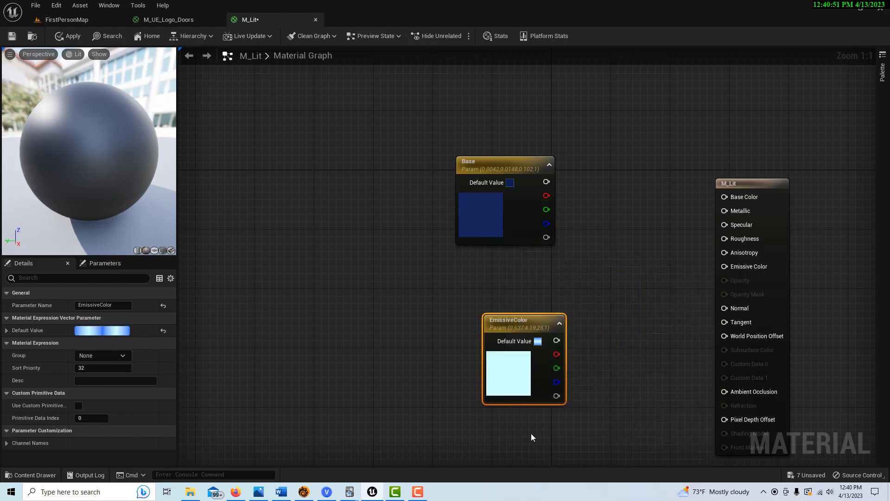
# Step: Wire Base into Base Color and add a scalar parameter named Roughness
pyautogui.moveTo(530, 439); pyautogui.dragTo(407, 415, button='right')
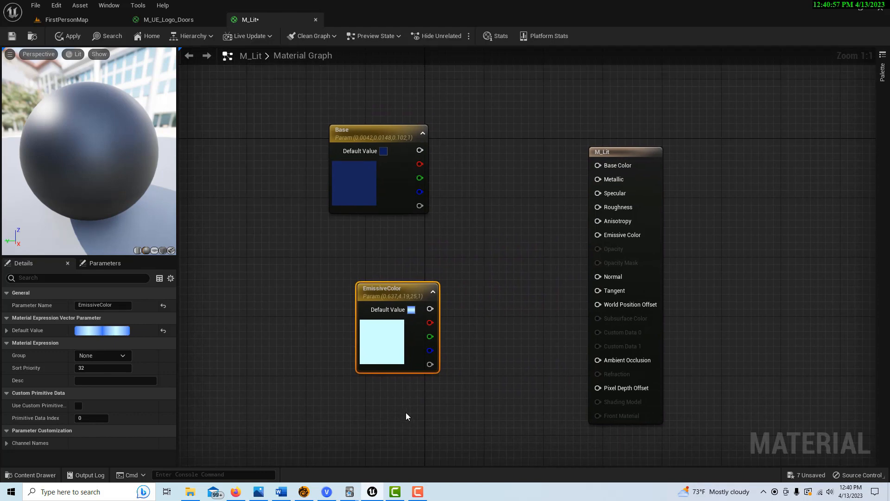
pyautogui.moveTo(420, 150); pyautogui.dragTo(604, 164)
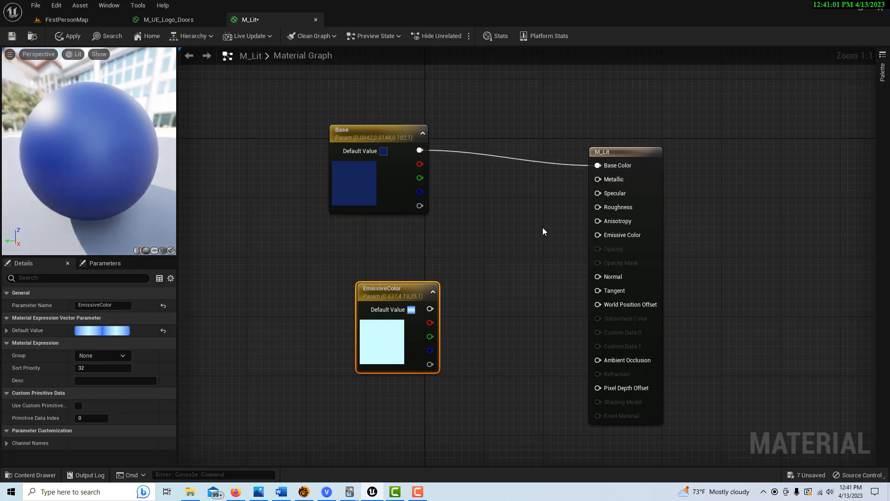
pyautogui.click(507, 231)
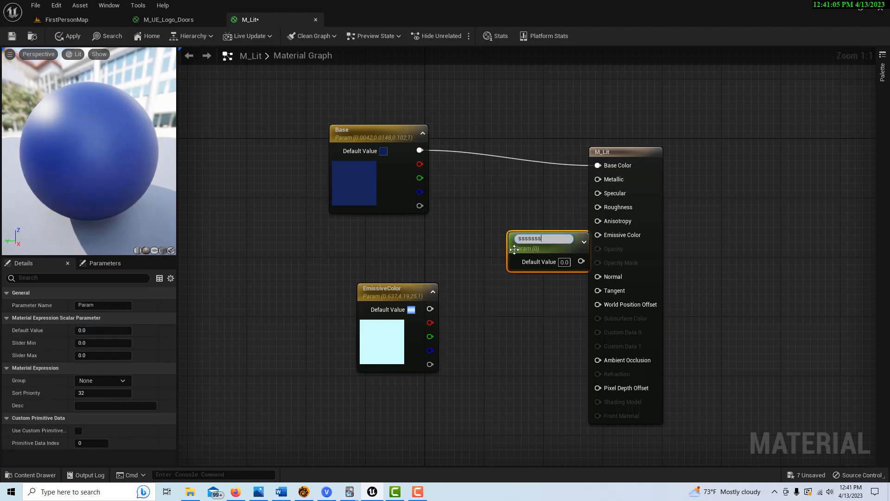
pyautogui.write('sssssss')
pyautogui.press('BackSpace')
pyautogui.write('Ro')
pyautogui.write('ghness')
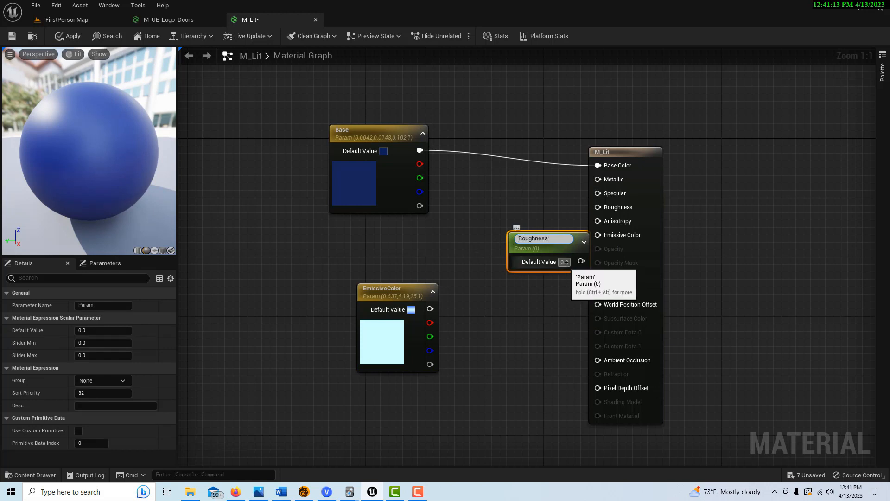
pyautogui.press('Tab')
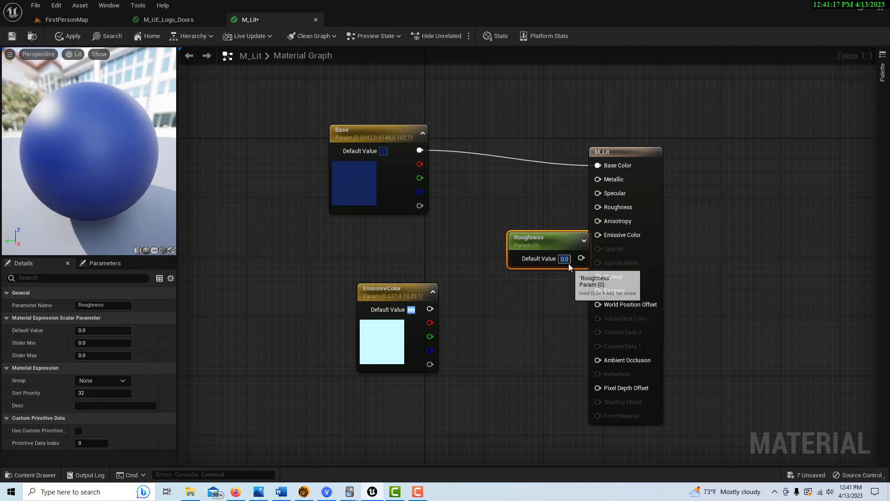
# Step: Set Roughness to 0.1 and connect it to M_Lit's Roughness input
pyautogui.click(104, 330)
pyautogui.write('0.1')
pyautogui.press('Return')
pyautogui.moveTo(538, 237); pyautogui.dragTo(485, 204)
pyautogui.moveTo(528, 225); pyautogui.dragTo(598, 207)
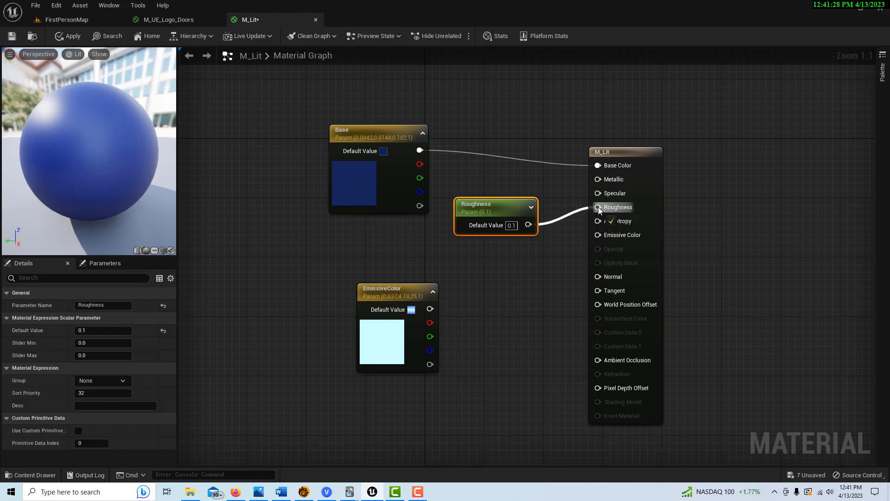
pyautogui.moveTo(507, 319); pyautogui.dragTo(634, 209, button='right')
pyautogui.moveTo(511, 189); pyautogui.dragTo(326, 289)
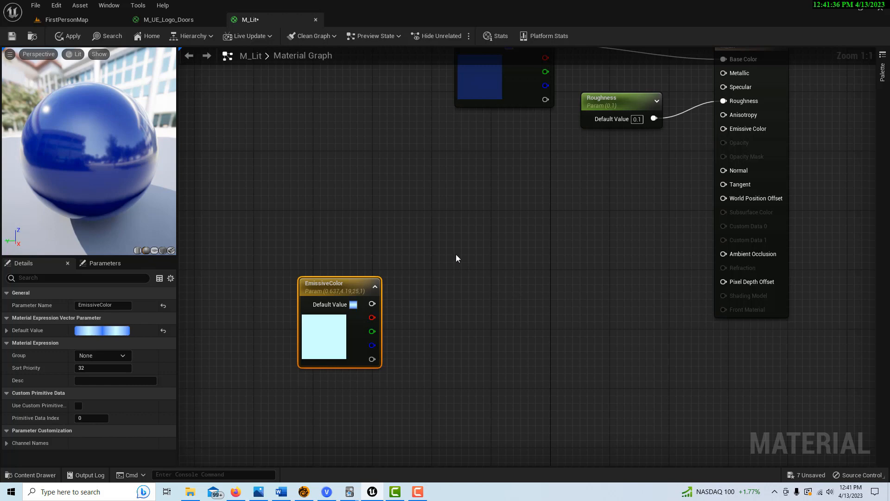
# Step: Add a scalar parameter EmissivePower with default 1 above EmissiveColor
pyautogui.click(430, 249)
pyautogui.write('s')
pyautogui.write('Emissive')
pyautogui.write('Power')
pyautogui.click(526, 311)
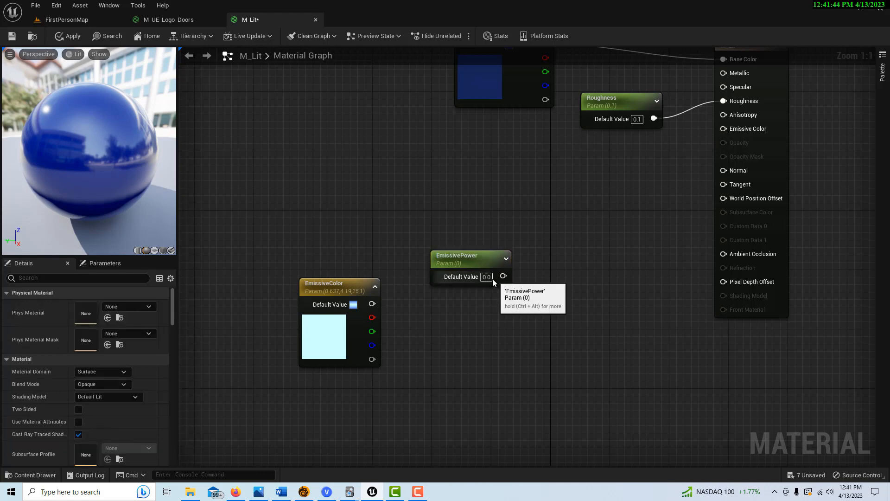
pyautogui.write('1')
pyautogui.press('Return')
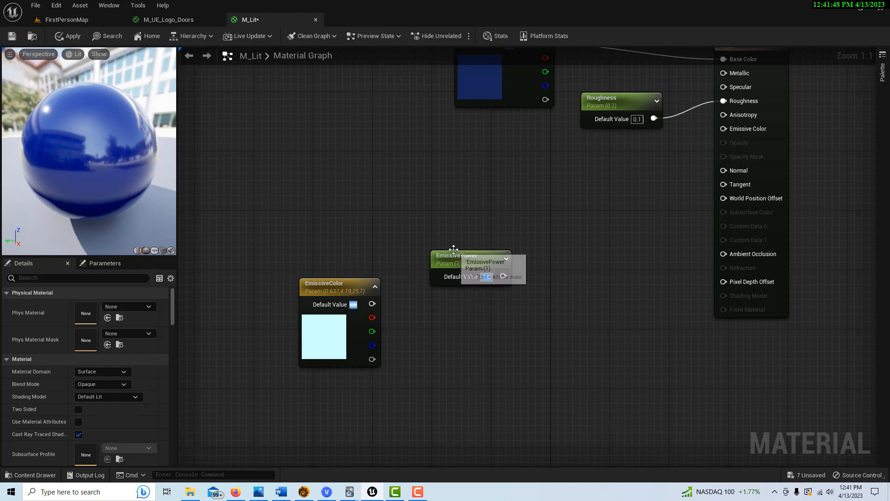
pyautogui.moveTo(456, 262); pyautogui.dragTo(324, 231)
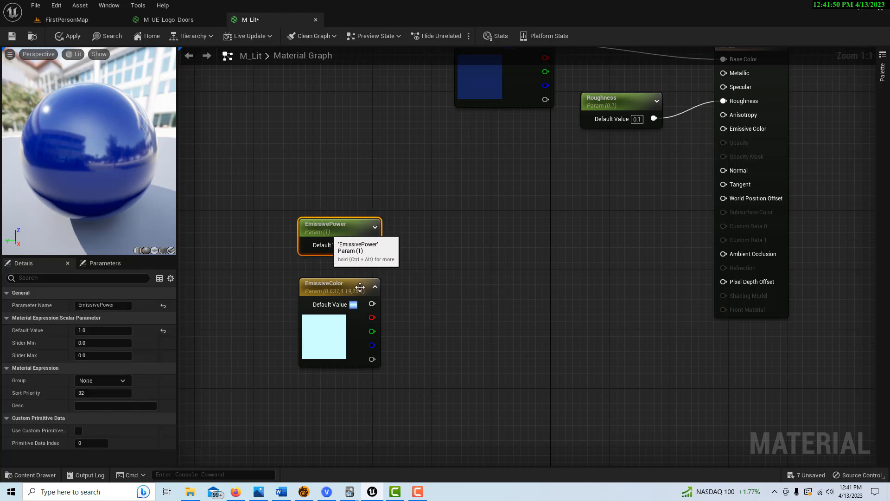
# Step: Add a Multiply node with EmissivePower on A and EmissiveColor on B
pyautogui.click(438, 276)
pyautogui.moveTo(373, 245); pyautogui.dragTo(445, 297)
pyautogui.moveTo(372, 304); pyautogui.dragTo(447, 315)
pyautogui.moveTo(446, 315); pyautogui.dragTo(460, 248, button='right')
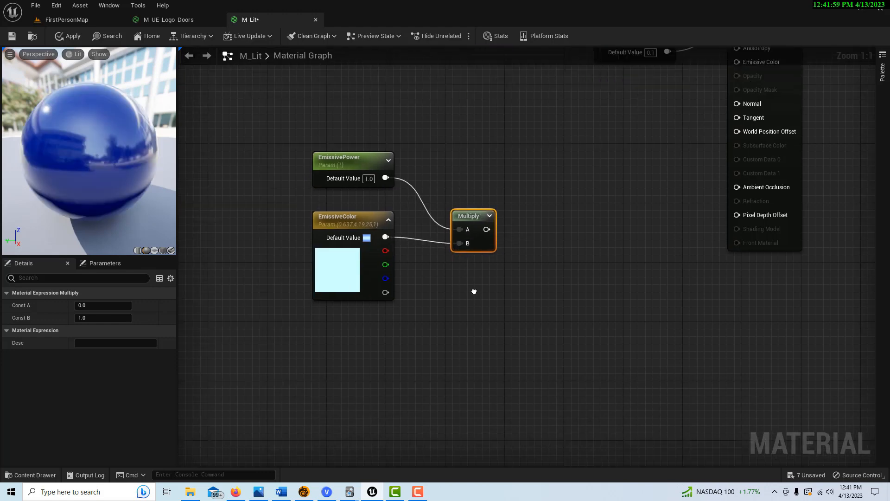
pyautogui.moveTo(502, 324); pyautogui.dragTo(432, 337, button='right')
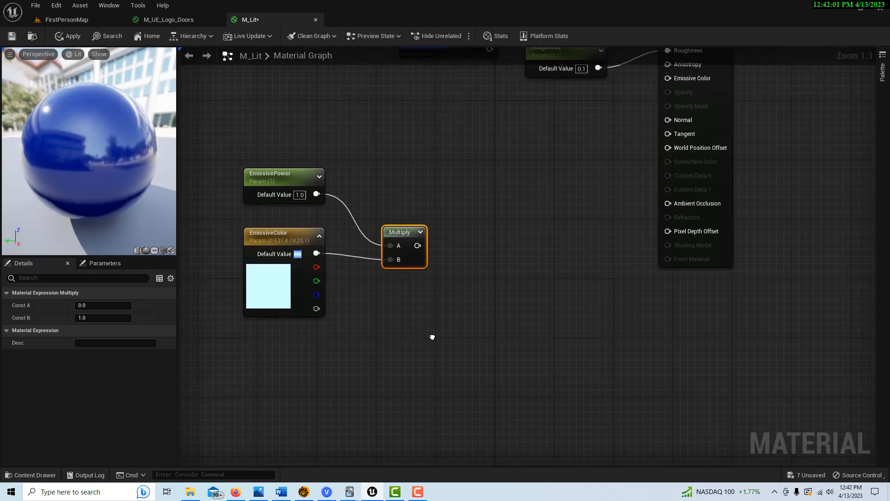
# Step: Add a scalar parameter named FresnelPower with default value 3
pyautogui.click(354, 371)
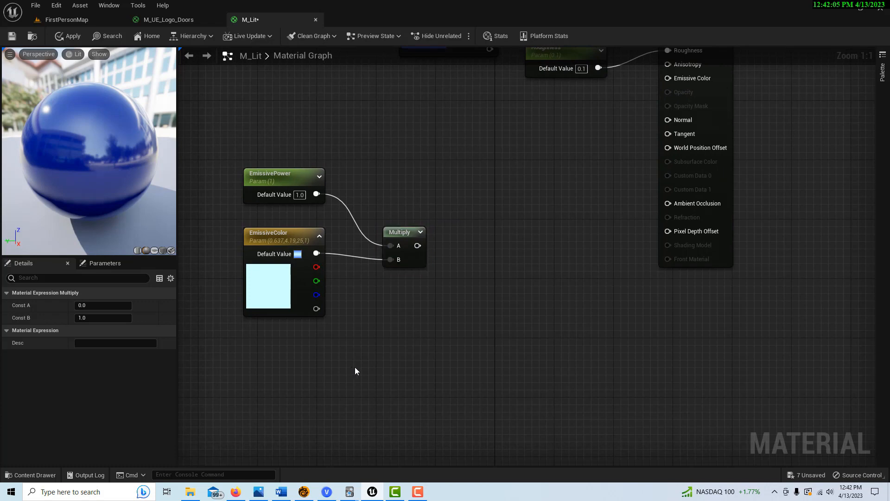
pyautogui.write('ssssss')
pyautogui.press('BackSpace')
pyautogui.press('BackSpace')
pyautogui.press('BackSpace')
pyautogui.press('BackSpace')
pyautogui.press('BackSpace')
pyautogui.press('BackSpace')
pyautogui.write('Fres')
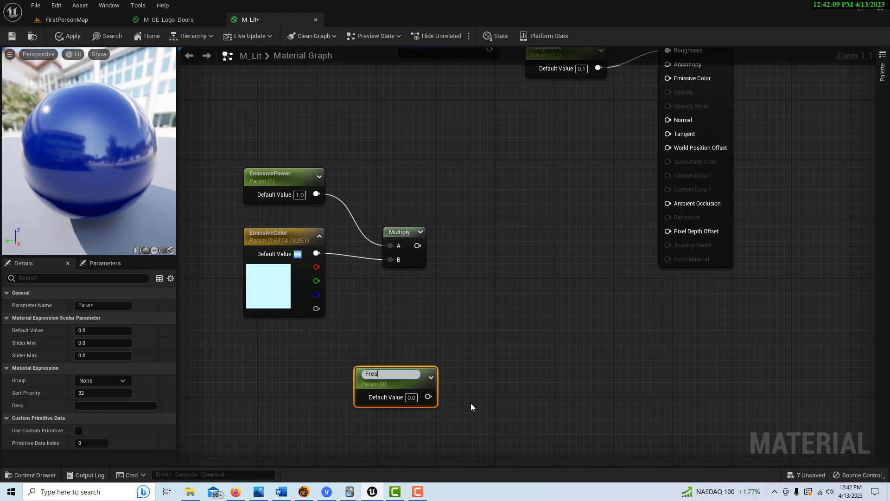
pyautogui.write('nelPower')
pyautogui.press('Return')
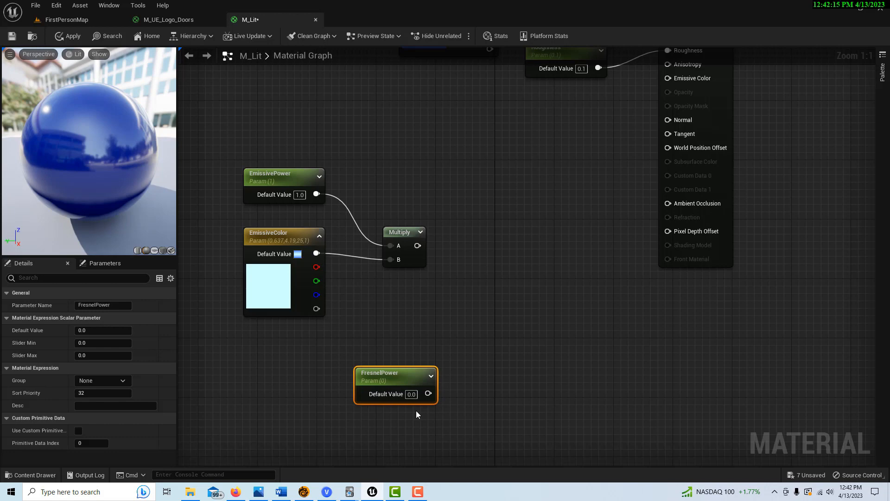
pyautogui.click(84, 330)
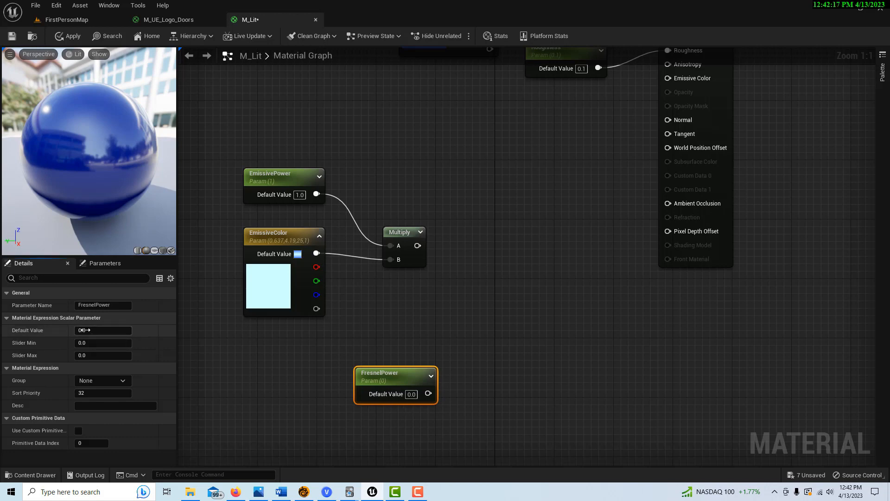
pyautogui.write('3')
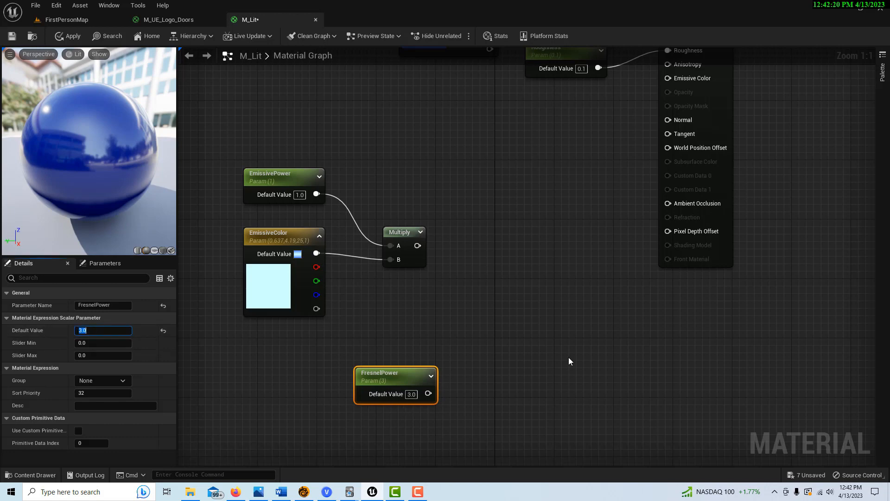
pyautogui.click(559, 360)
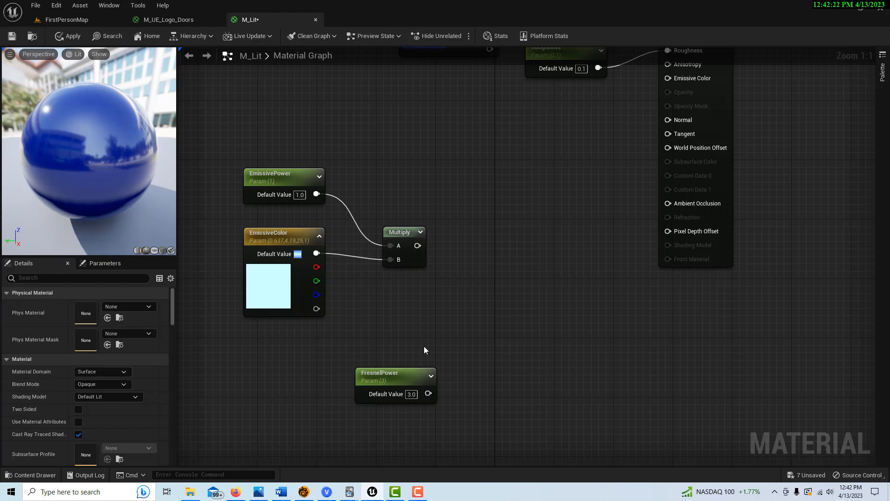
# Step: Add a Fresnel node and wire FresnelPower into its ExponentIn input
pyautogui.rightClick(492, 347)
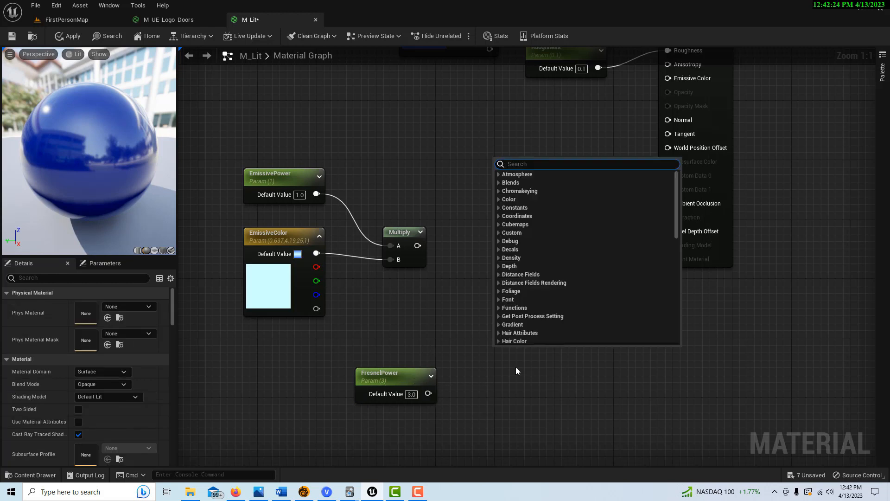
pyautogui.write('fres')
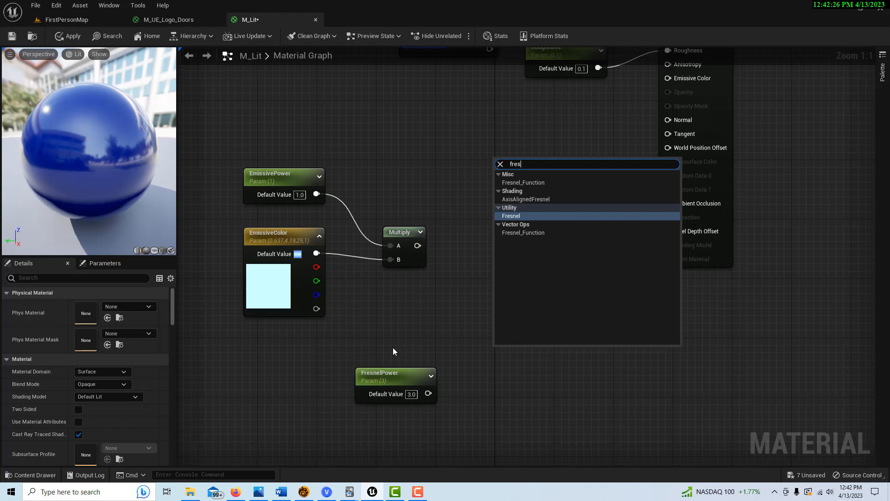
pyautogui.click(529, 215)
pyautogui.moveTo(538, 353)
pyautogui.mouseDown()
pyautogui.moveTo(502, 348)
pyautogui.moveTo(533, 366)
pyautogui.mouseUp()
pyautogui.moveTo(428, 393); pyautogui.dragTo(494, 373)
pyautogui.moveTo(479, 446); pyautogui.dragTo(378, 438, button='right')
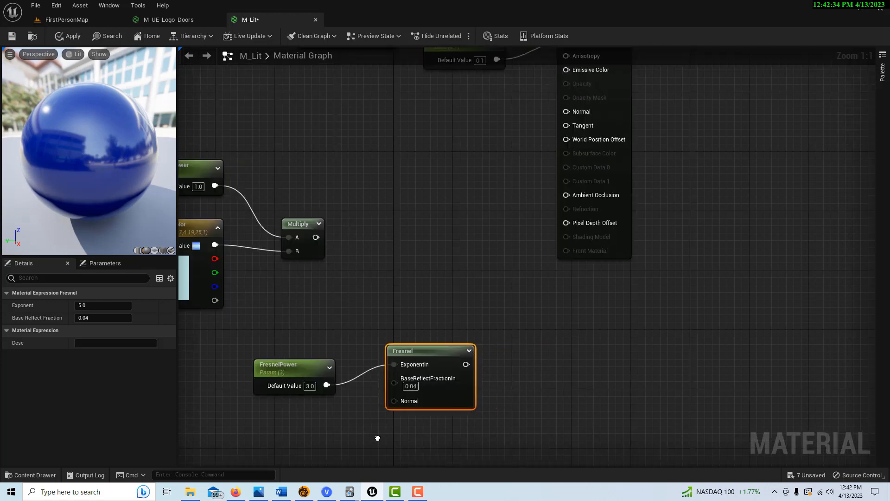
pyautogui.moveTo(510, 430); pyautogui.dragTo(454, 446, button='right')
# Step: Add a OneMinus (1-x) node fed by the Fresnel output
pyautogui.moveTo(412, 380); pyautogui.dragTo(441, 379)
pyautogui.write('1')
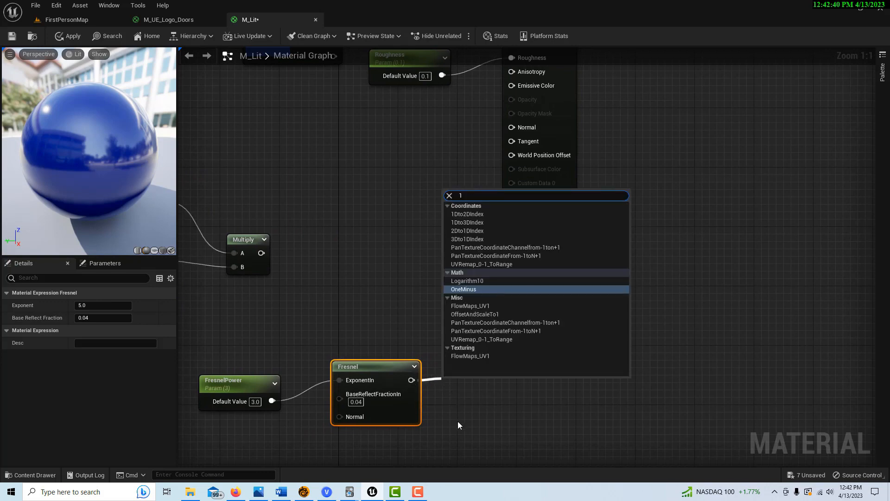
pyautogui.write('-')
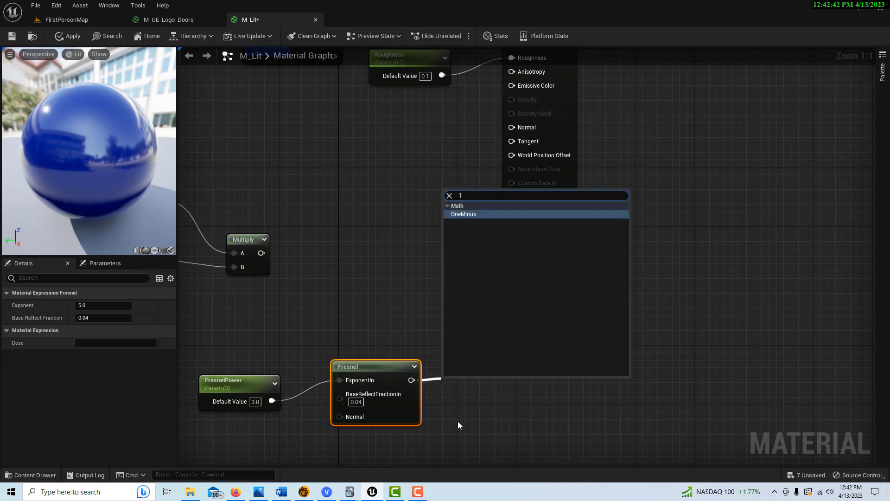
pyautogui.click(464, 214)
pyautogui.moveTo(506, 348); pyautogui.dragTo(568, 334, button='right')
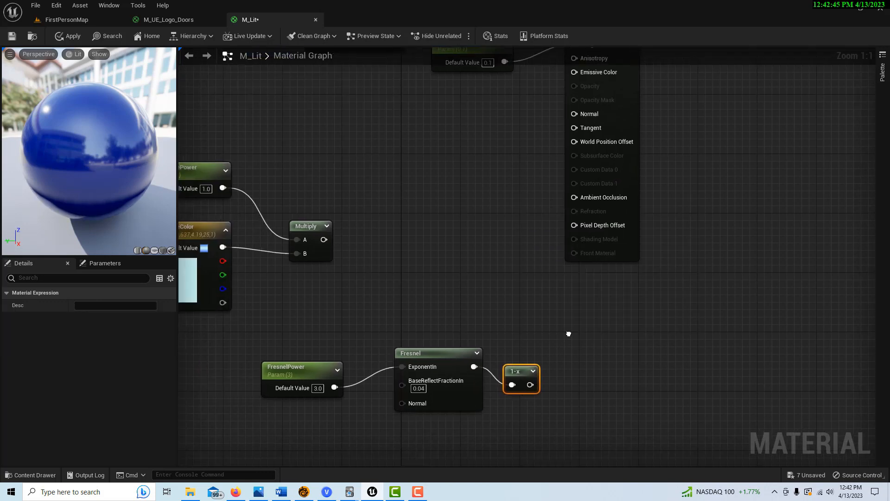
# Step: Multiply the emissive product by the 1-x result into Emissive Color, then apply and save M_Lit
pyautogui.click(424, 251)
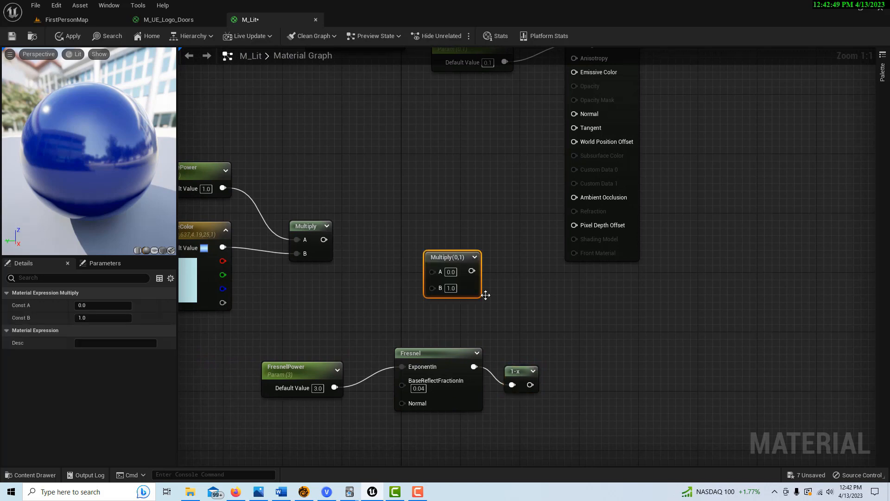
pyautogui.moveTo(530, 384); pyautogui.dragTo(432, 287)
pyautogui.moveTo(323, 239); pyautogui.dragTo(431, 270)
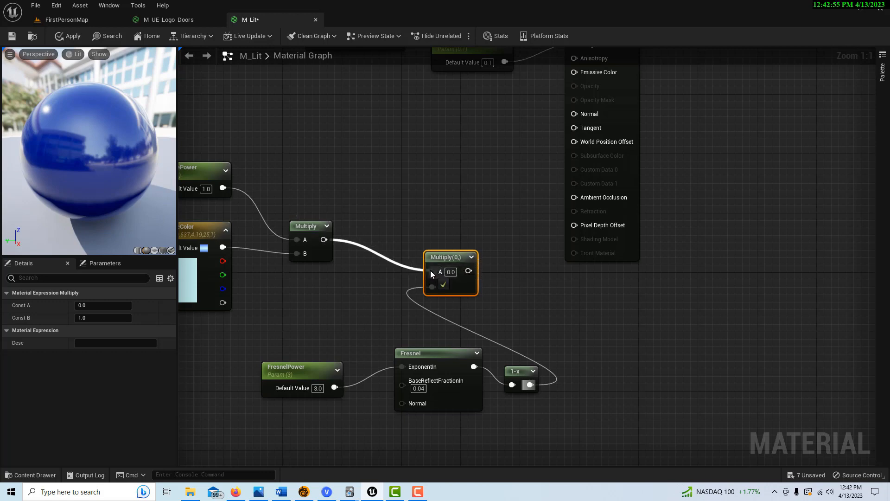
pyautogui.moveTo(543, 311); pyautogui.dragTo(552, 387, button='right')
pyautogui.moveTo(469, 346); pyautogui.dragTo(580, 149)
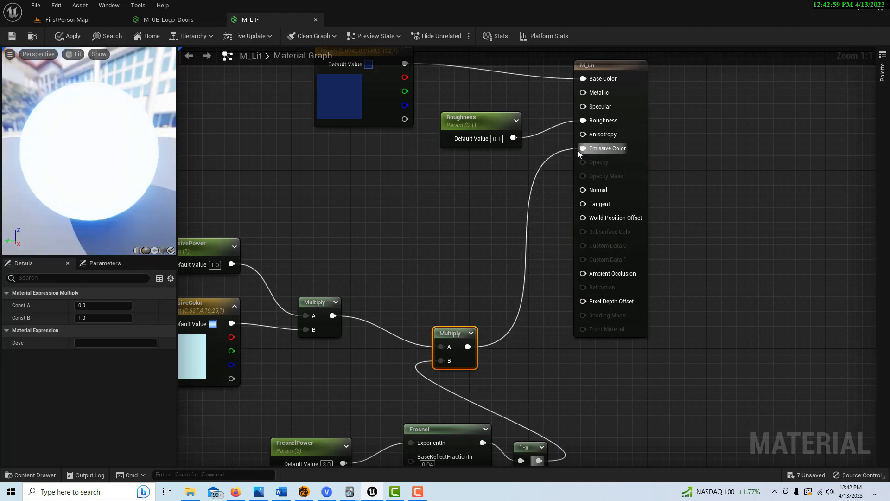
pyautogui.click(69, 36)
pyautogui.click(11, 38)
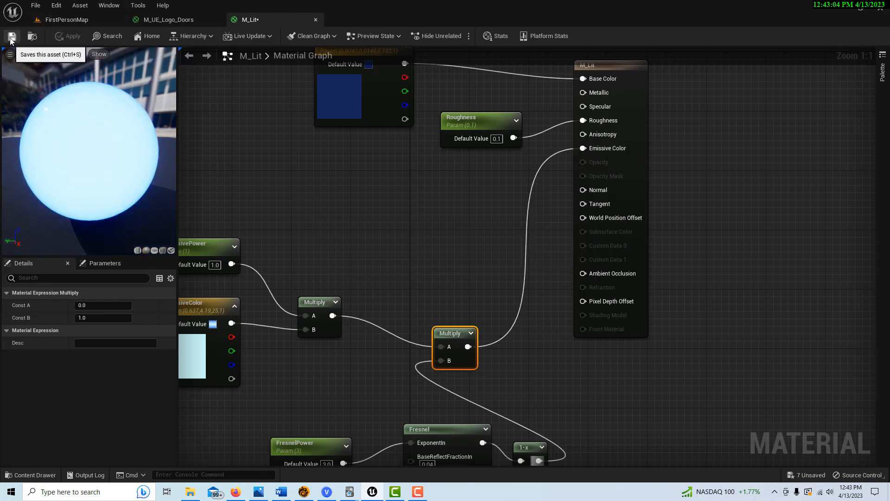
# Step: Back in FirstPersonMap, drop M_Lit onto a blue cube so it glows and casts blue light
pyautogui.click(77, 20)
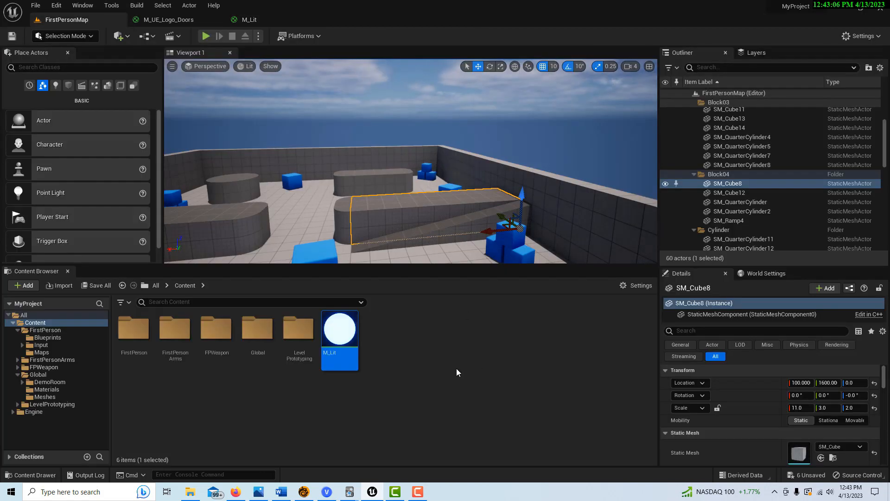
pyautogui.moveTo(440, 150)
pyautogui.mouseDown(button='right')
pyautogui.moveTo(434, 200)
pyautogui.moveTo(427, 151)
pyautogui.mouseUp(button='right')
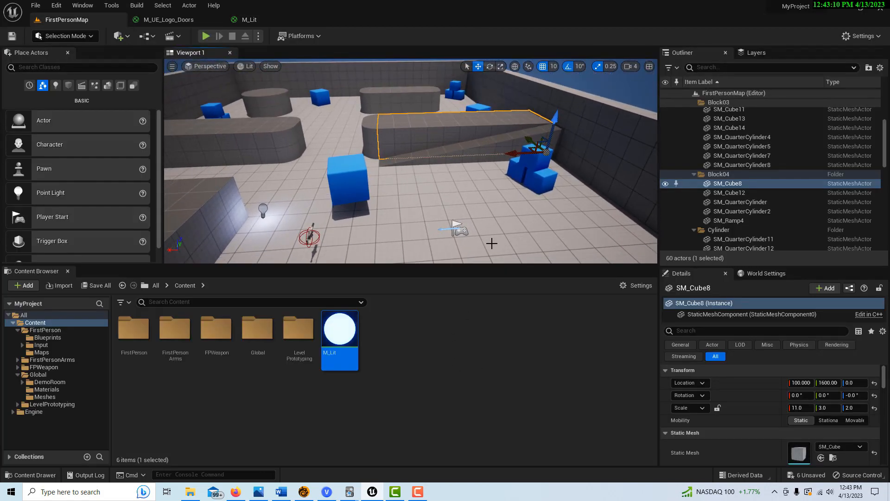
pyautogui.moveTo(418, 213)
pyautogui.mouseDown(button='right')
pyautogui.moveTo(419, 161)
pyautogui.moveTo(420, 213)
pyautogui.mouseUp(button='right')
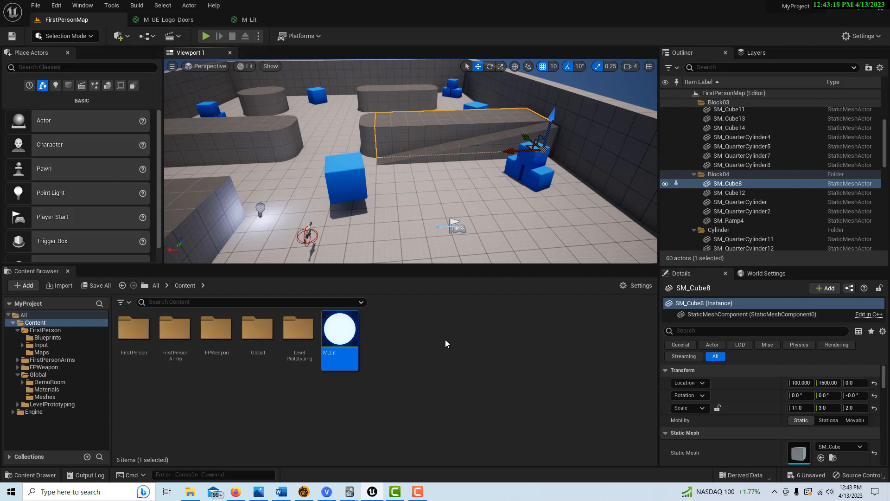
pyautogui.moveTo(340, 334); pyautogui.dragTo(354, 188)
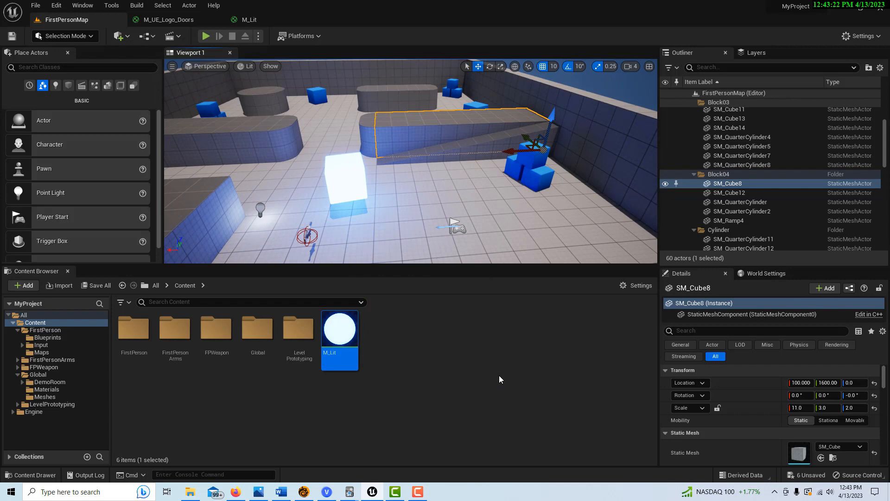
# Step: Create an Actor-based Blueprint Class named BP_Sign in the Content folder
pyautogui.rightClick(449, 332)
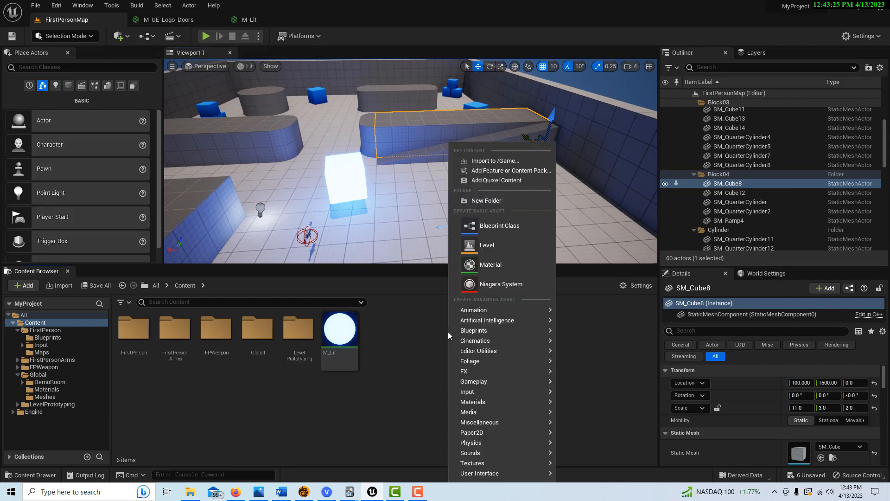
pyautogui.click(498, 225)
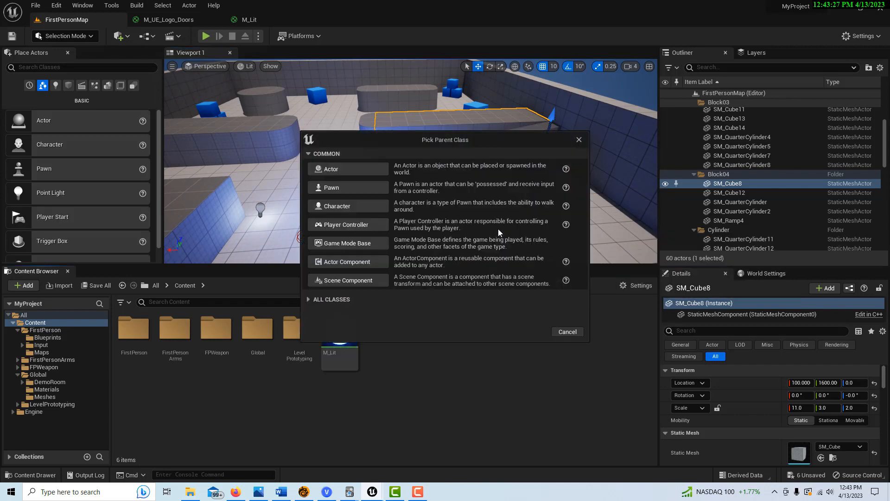
pyautogui.click(364, 174)
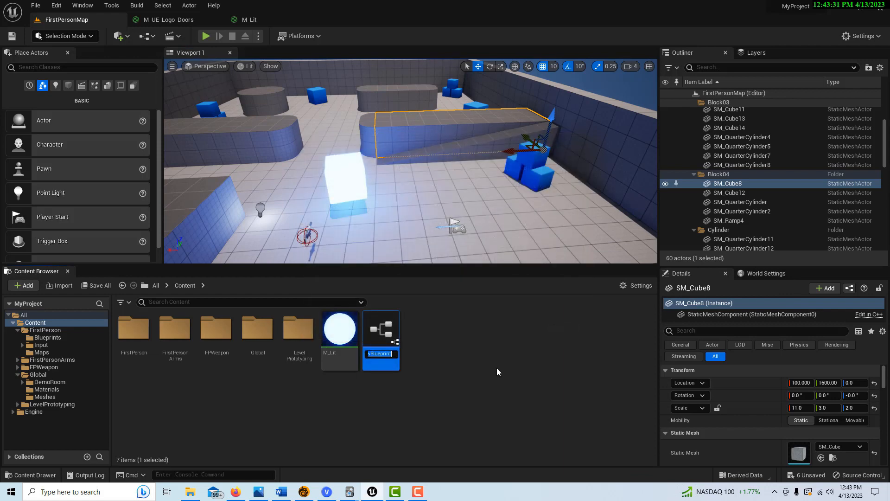
pyautogui.press('BackSpace')
pyautogui.write('BP_Sign')
pyautogui.press('Return')
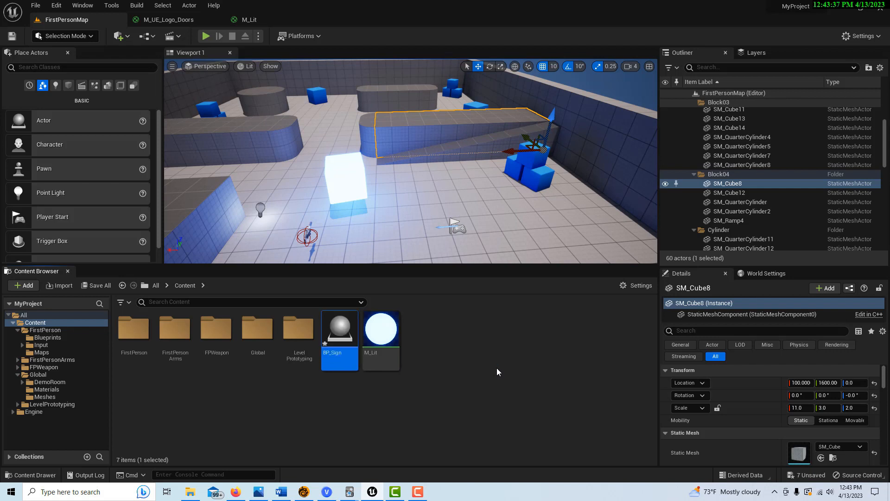
# Step: Open BP_Sign and add a Static Mesh component with its default name
pyautogui.doubleClick(343, 334)
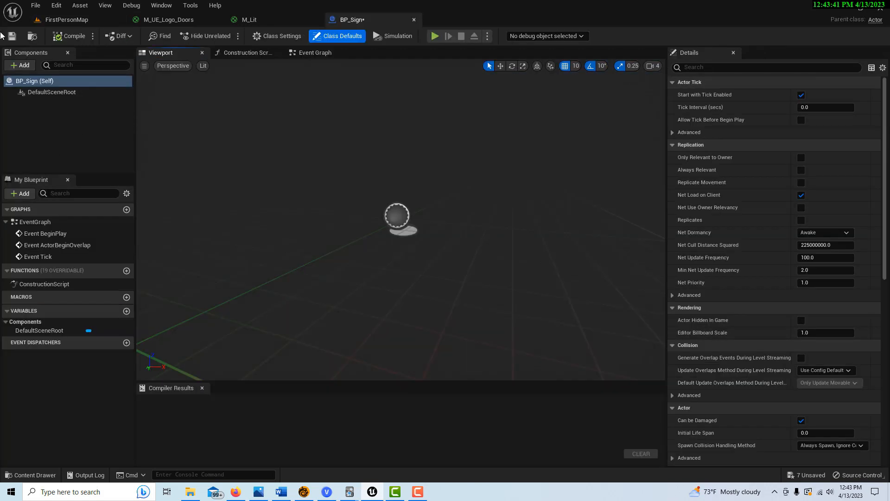
pyautogui.click(23, 65)
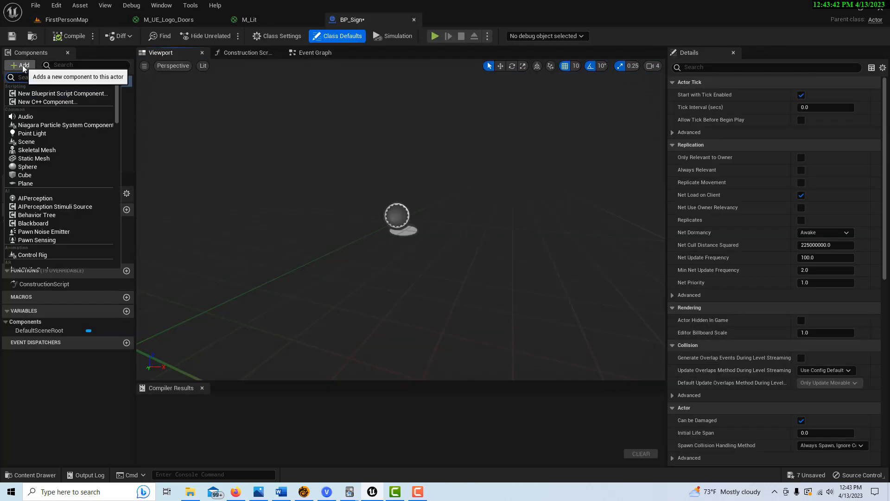
pyautogui.click(55, 162)
pyautogui.press('Return')
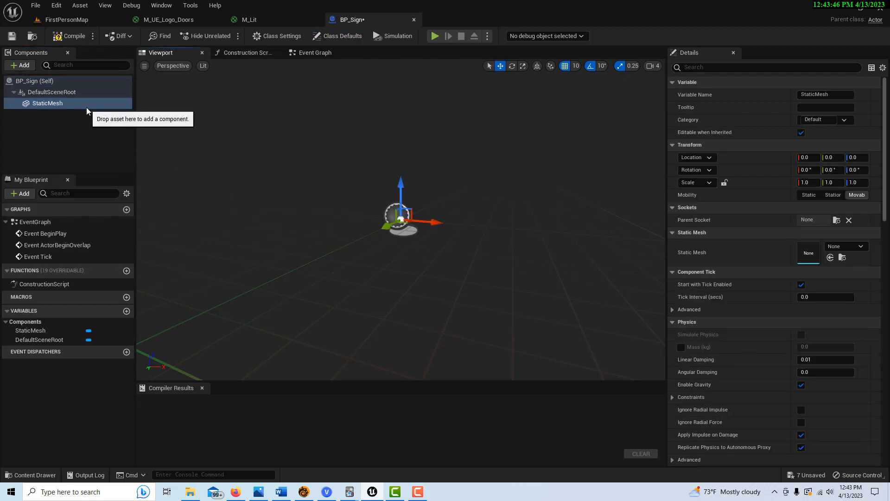
# Step: Set the component's mesh to the SM_DoorLock logo disc, then compile and save BP_Sign
pyautogui.click(861, 246)
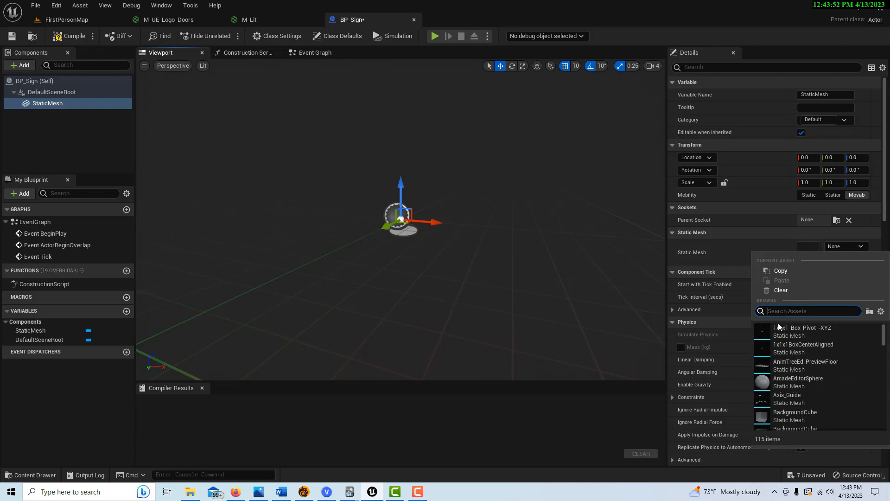
pyautogui.write('logo')
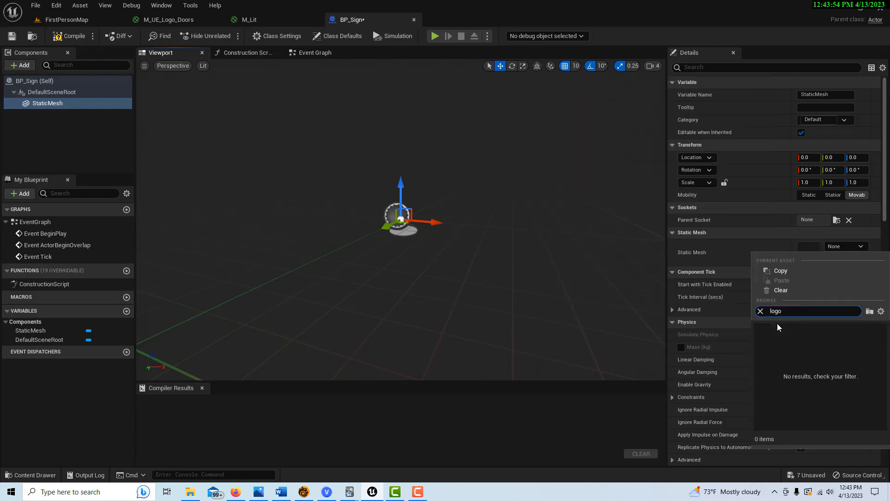
pyautogui.press('BackSpace')
pyautogui.press('BackSpace')
pyautogui.press('BackSpace')
pyautogui.write('sm')
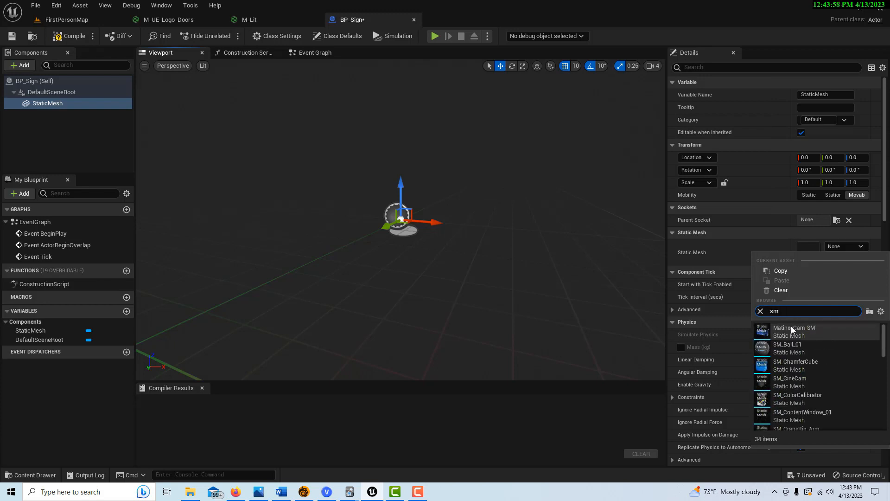
pyautogui.write(' do')
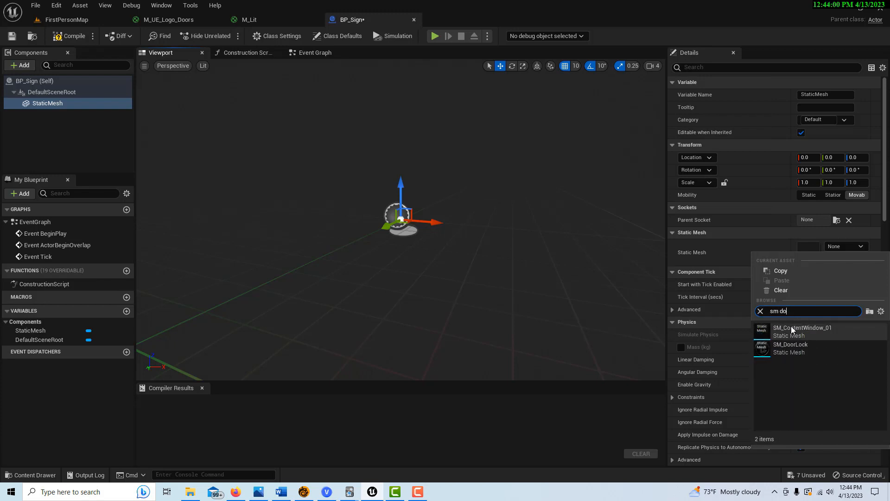
pyautogui.click(788, 348)
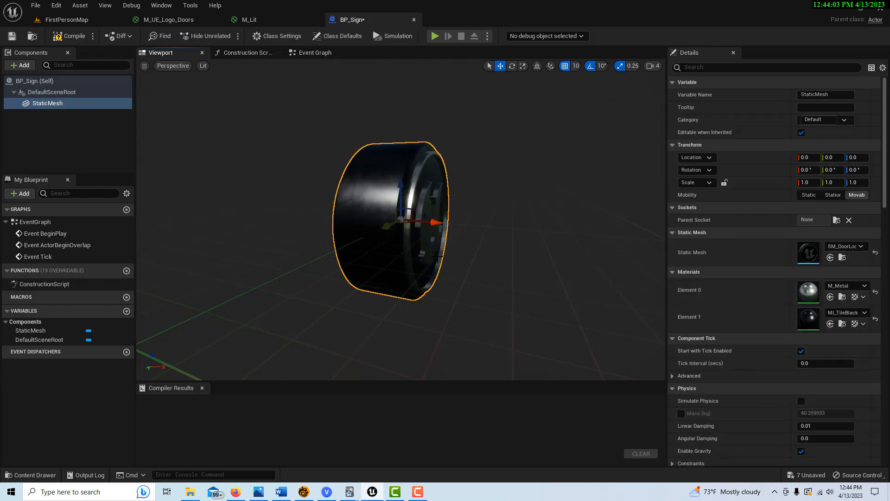
pyautogui.keyDown('alt'); pyautogui.moveTo(427, 260); pyautogui.dragTo(341, 261); pyautogui.keyUp('alt')
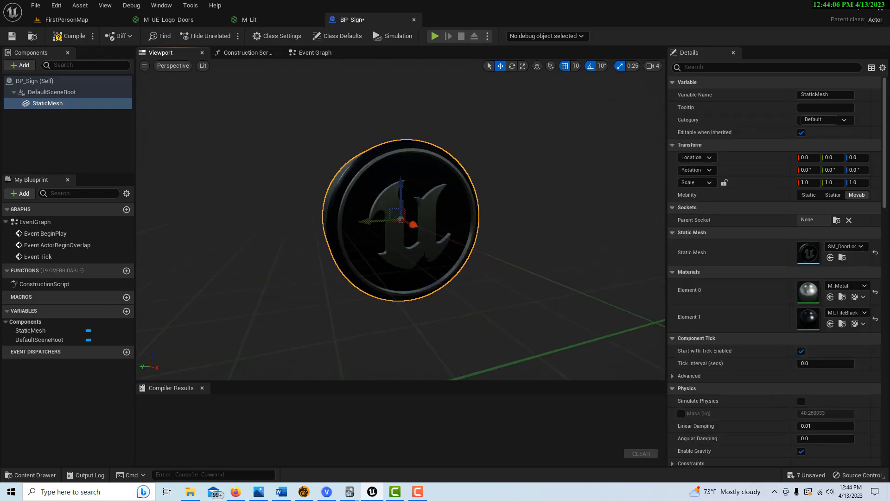
pyautogui.click(67, 36)
pyautogui.click(11, 35)
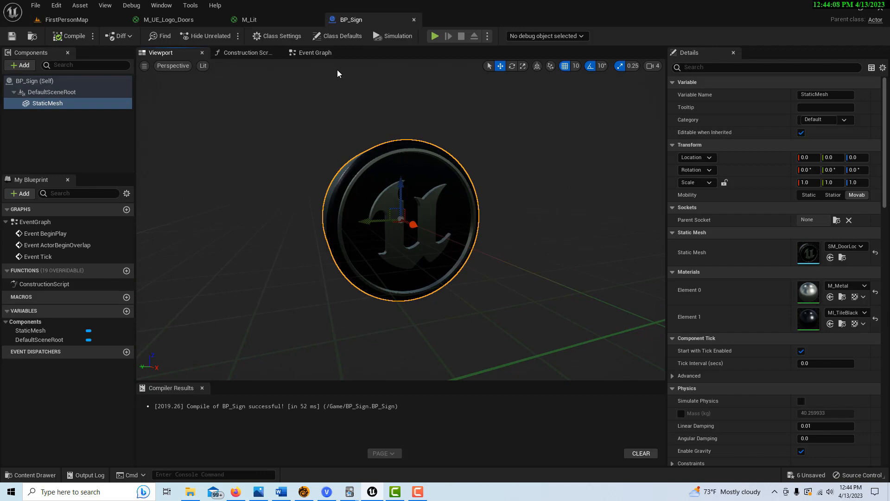
# Step: In BP_Sign's Event Graph, bring in a StaticMesh reference beside Event BeginPlay
pyautogui.click(318, 53)
pyautogui.moveTo(550, 259); pyautogui.dragTo(413, 255, button='right')
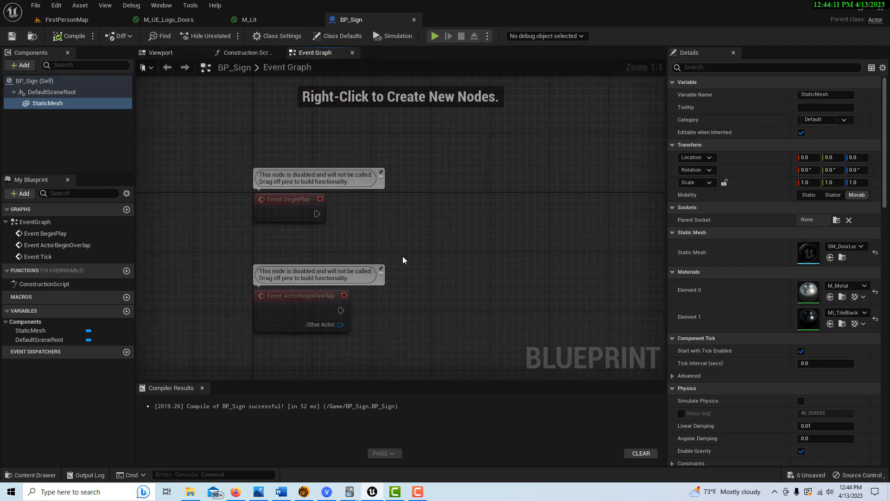
pyautogui.moveTo(421, 218); pyautogui.dragTo(462, 237, button='right')
pyautogui.click(348, 221)
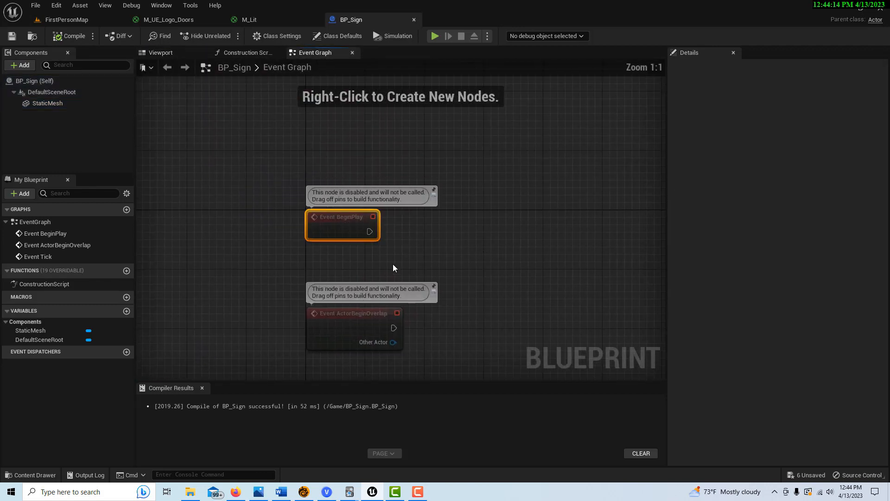
pyautogui.moveTo(370, 232); pyautogui.dragTo(420, 237)
pyautogui.moveTo(48, 103); pyautogui.dragTo(438, 139)
# Step: Add a Set Material node using M_Lit, run it from Event BeginPlay, then compile and save
pyautogui.moveTo(493, 145); pyautogui.dragTo(500, 179)
pyautogui.write('set material')
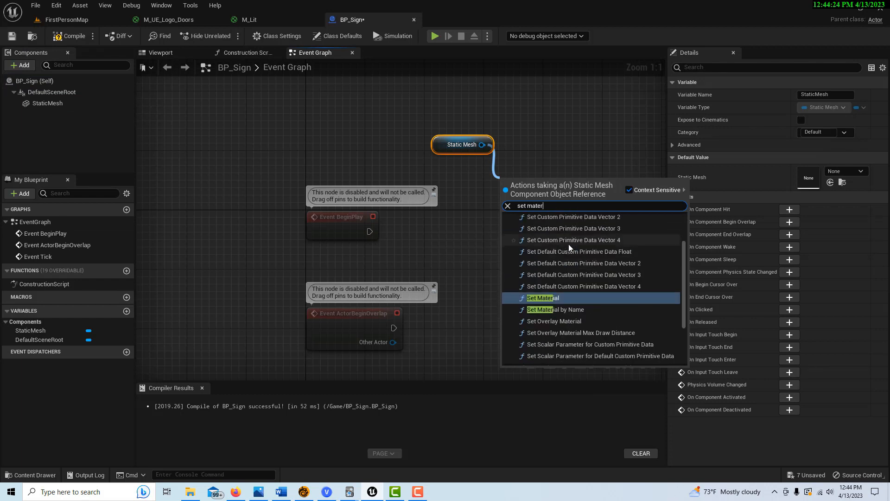
pyautogui.click(588, 311)
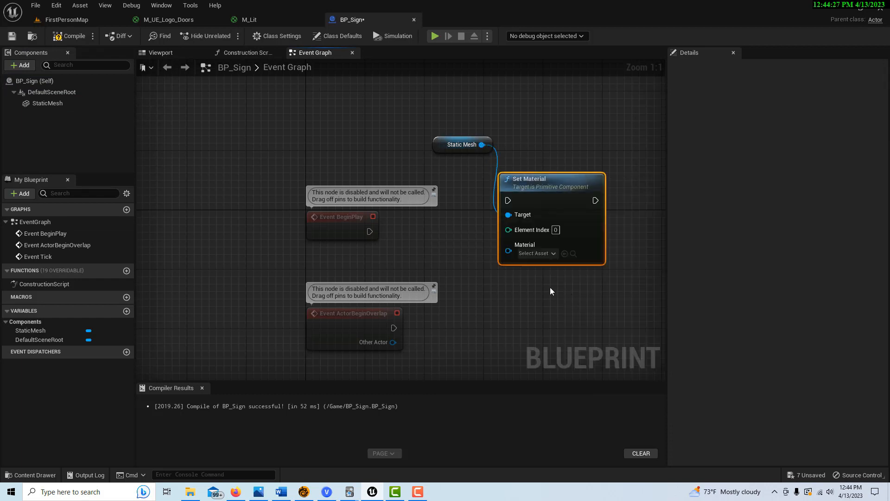
pyautogui.click(550, 254)
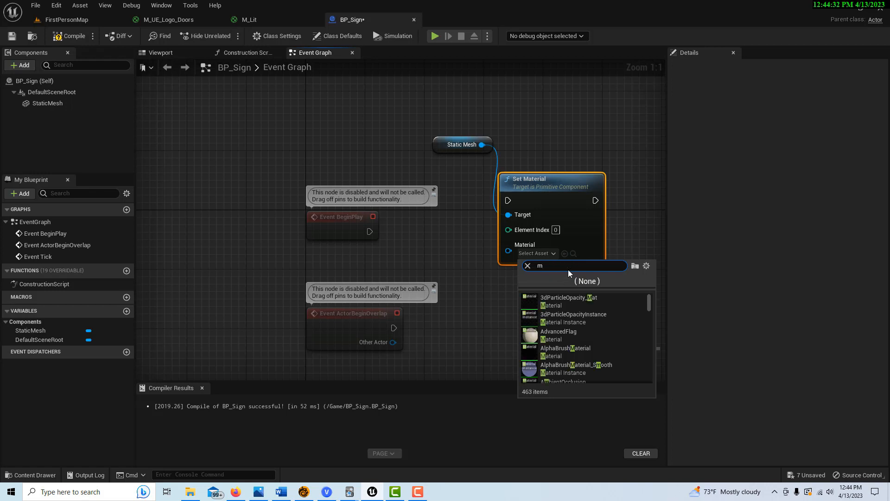
pyautogui.write('M_lit')
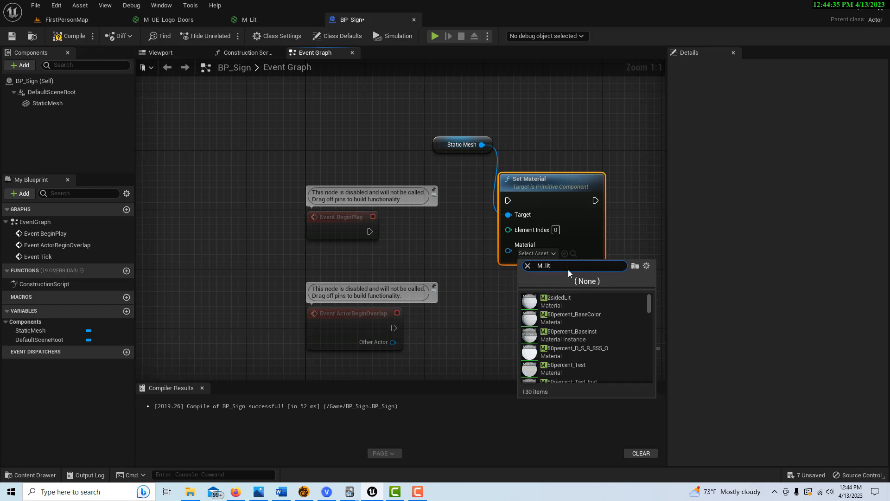
pyautogui.click(580, 301)
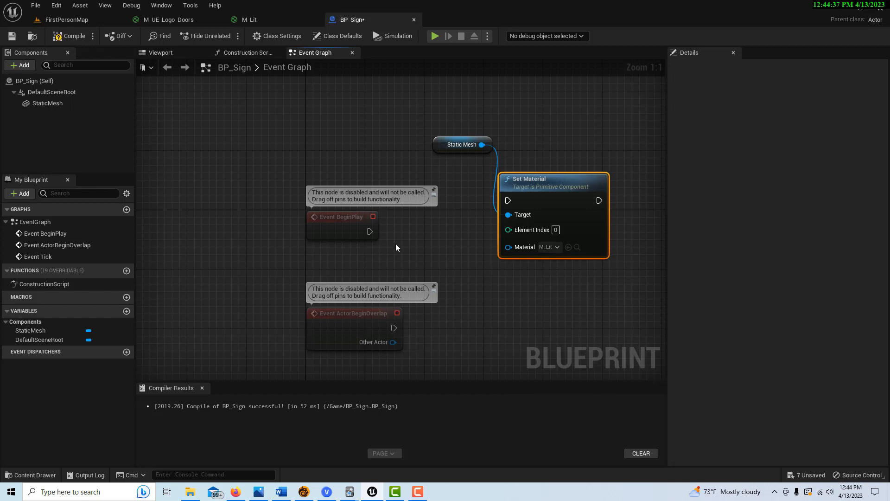
pyautogui.moveTo(370, 231); pyautogui.dragTo(508, 201)
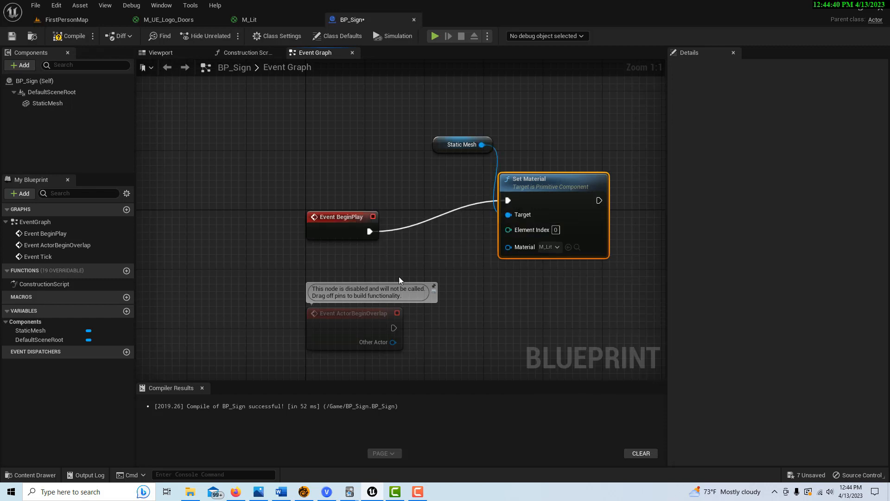
pyautogui.click(69, 36)
pyautogui.click(12, 36)
# Step: Place BP_Sign high in FirstPersonMap at 1380, 930, 720, rotate it 50° on Z, and play
pyautogui.click(81, 21)
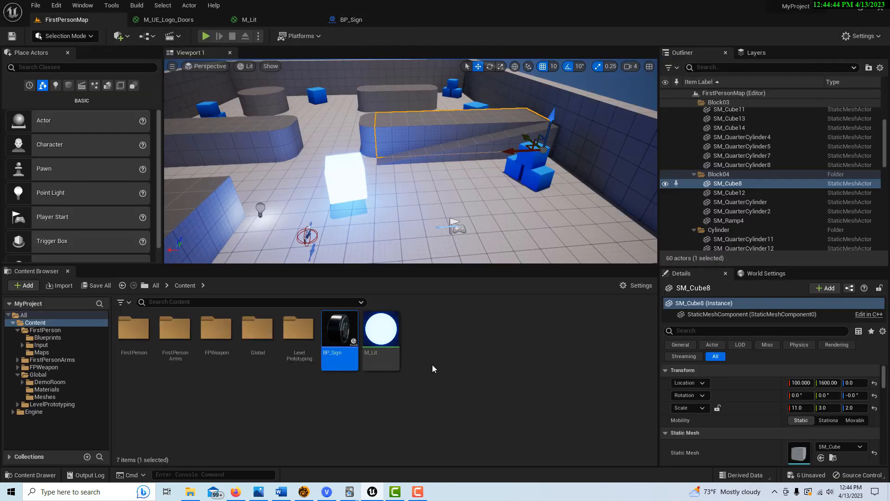
pyautogui.moveTo(411, 185); pyautogui.dragTo(401, 116, button='right')
pyautogui.moveTo(341, 330); pyautogui.dragTo(316, 169)
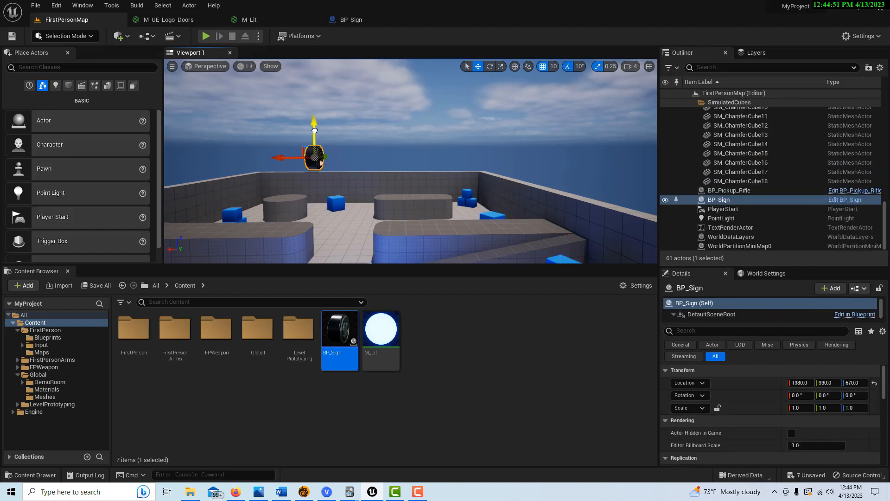
pyautogui.press('e')
pyautogui.moveTo(368, 142); pyautogui.dragTo(302, 141)
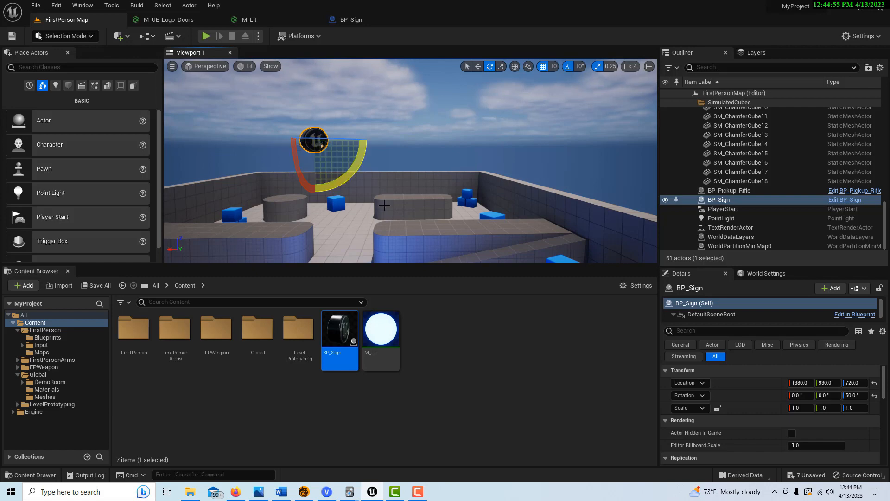
pyautogui.click(206, 36)
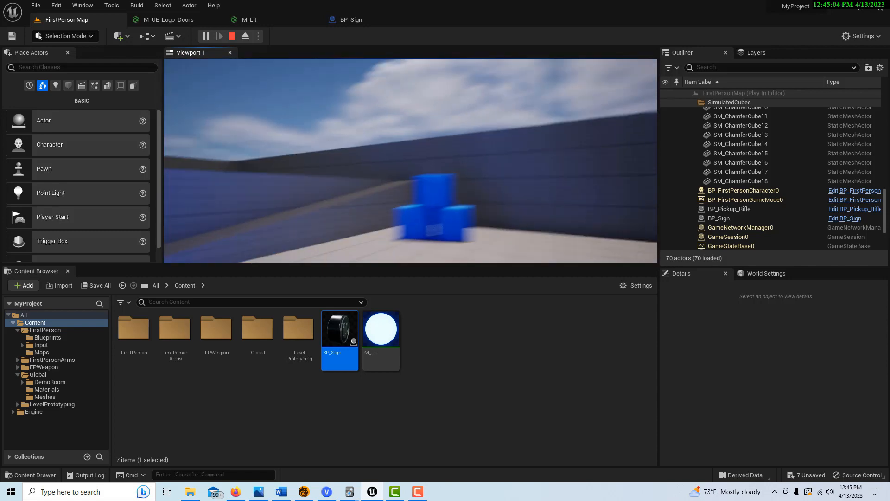
# Step: Stop play, lower BP_Sign to Z 290, and replay to see the glowing logo disc
pyautogui.press('Escape')
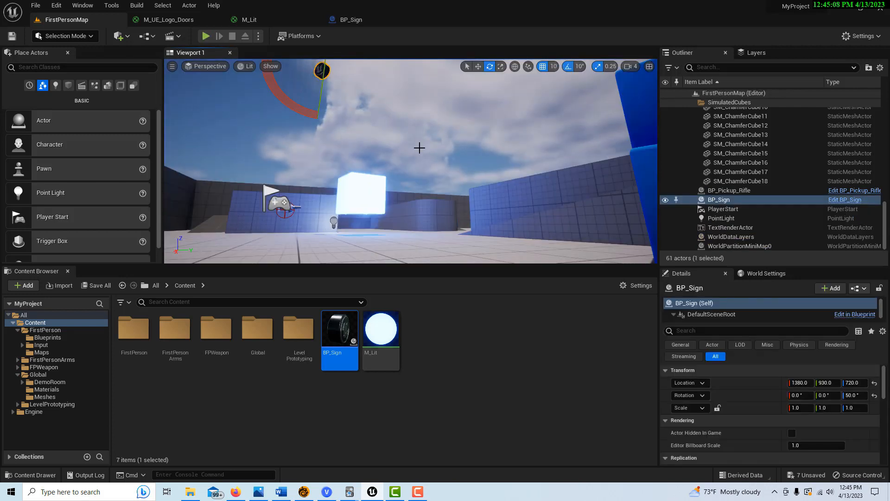
pyautogui.press('w')
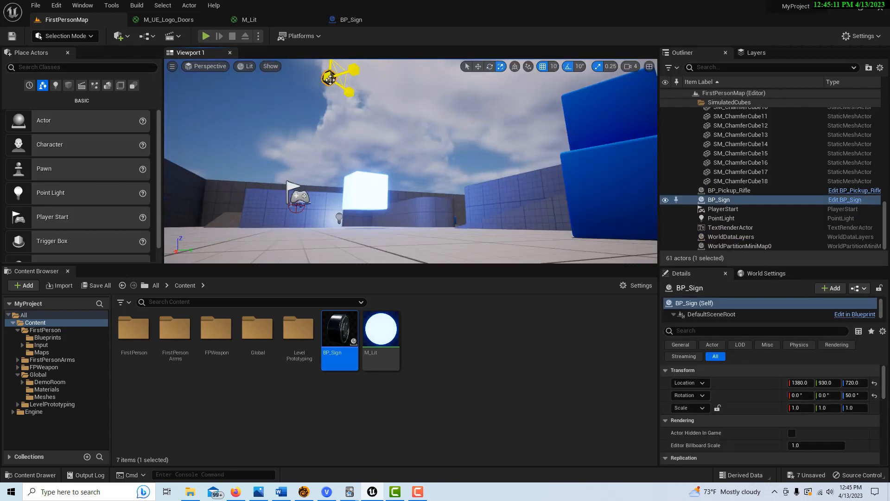
pyautogui.moveTo(330, 63); pyautogui.dragTo(324, 139)
pyautogui.click(205, 35)
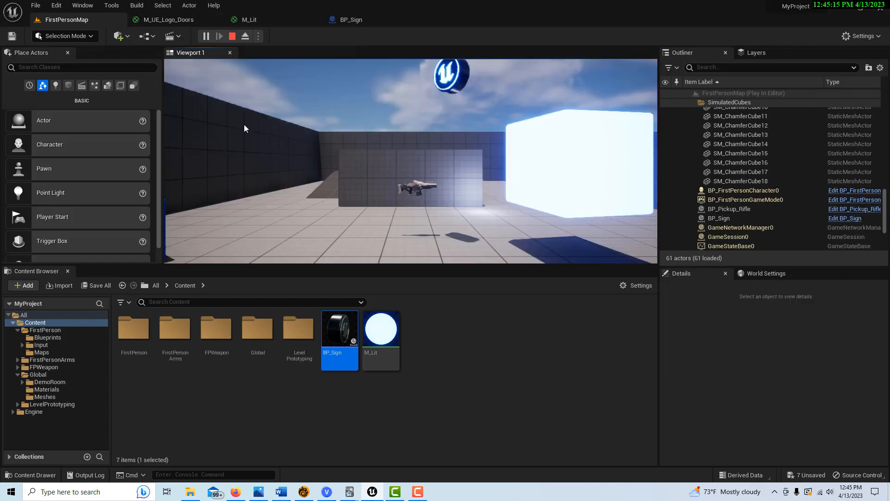